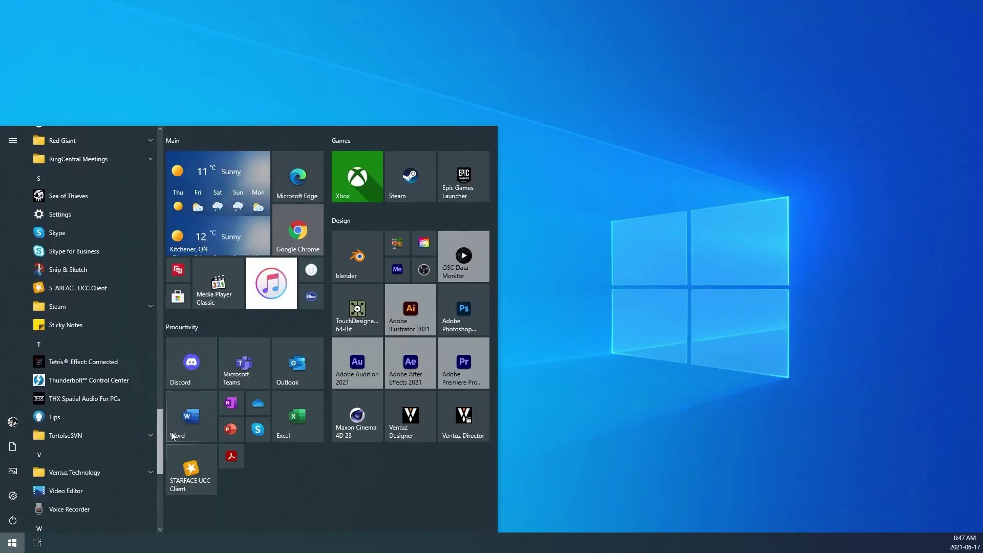
Step: Scroll the Start menu app list and expand the Ventuz Technology folder to show its apps
drag(171, 432, 171, 465)
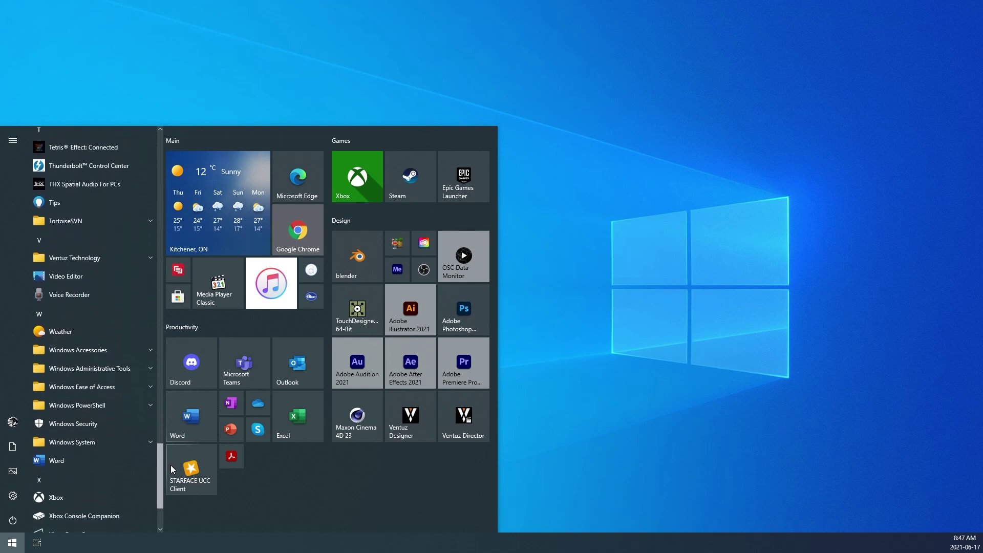
click(149, 259)
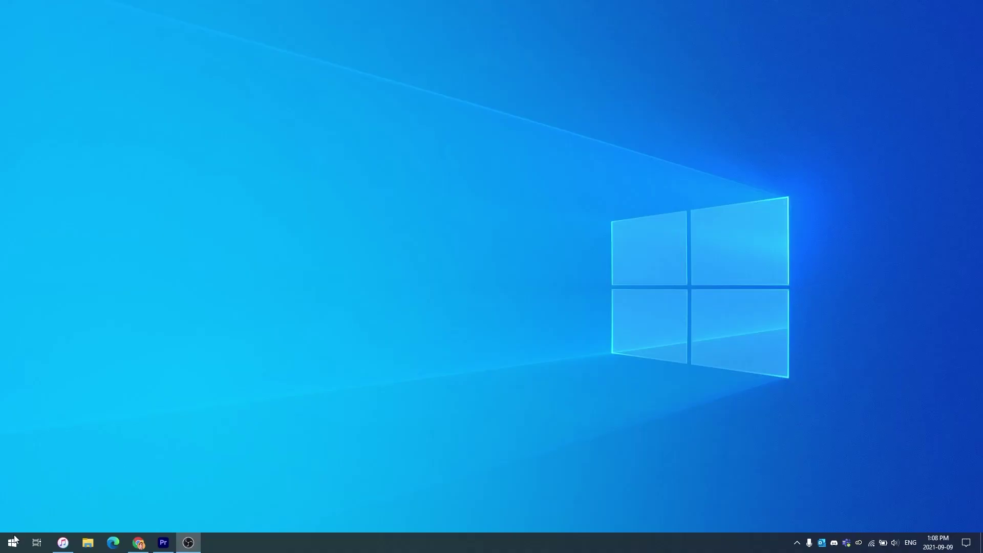
click(14, 540)
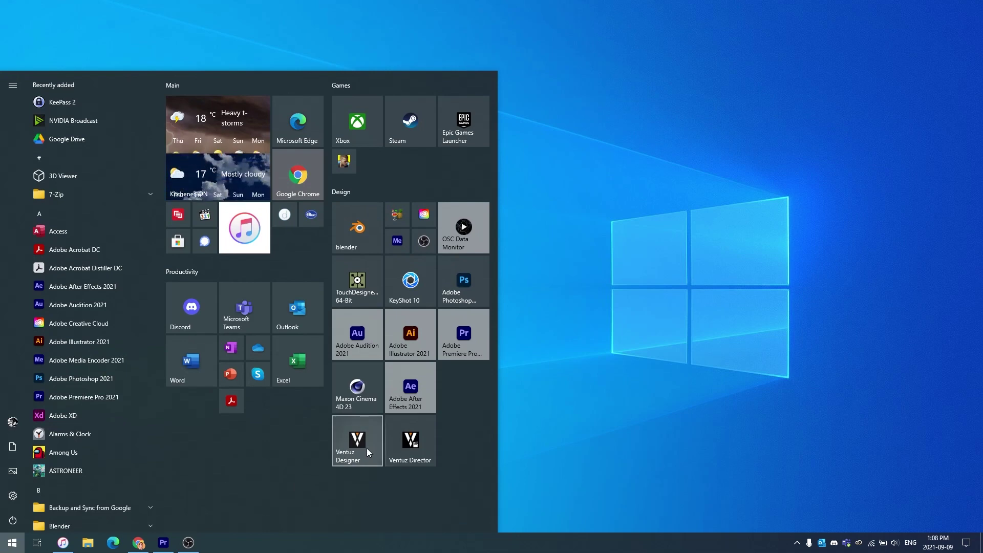
Step: Launch Ventuz Designer and enter the licensee's full name, company Ventuz and e-mail address
click(367, 448)
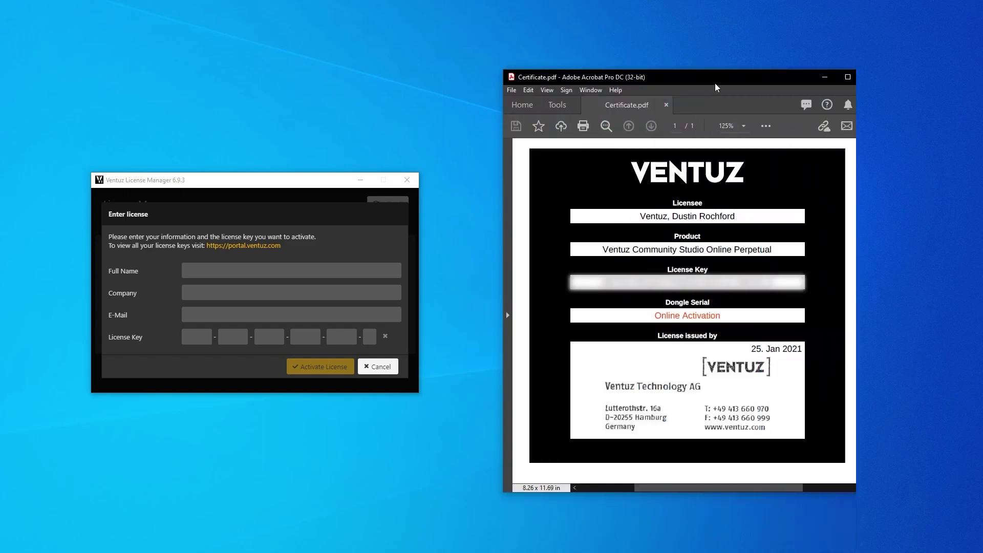
click(214, 266)
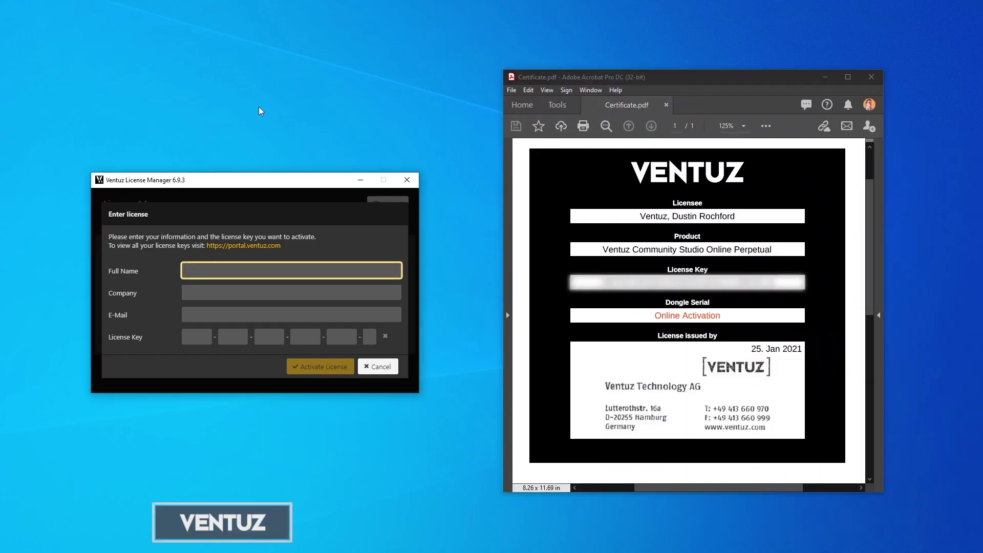
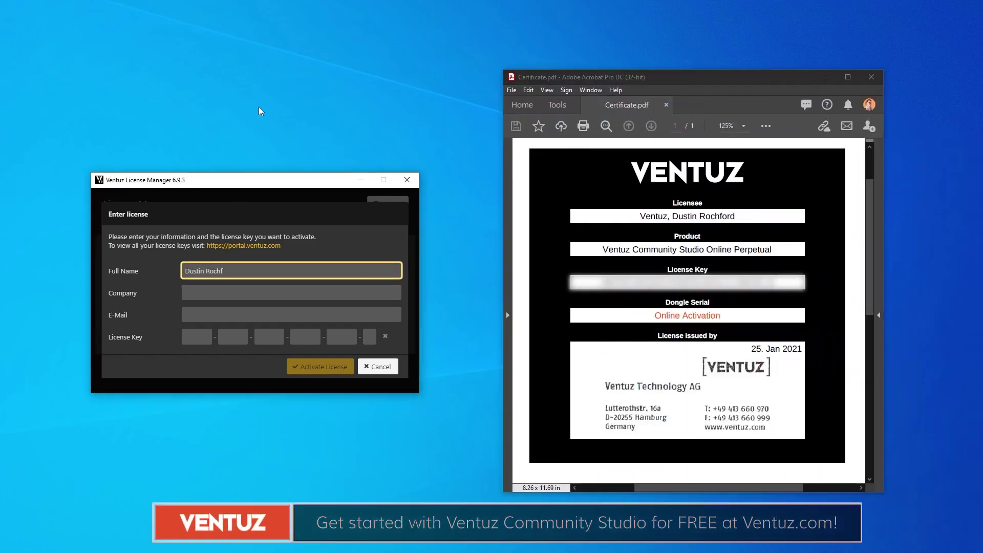
key(Tab)
text(Ventuz)
key(Tab)
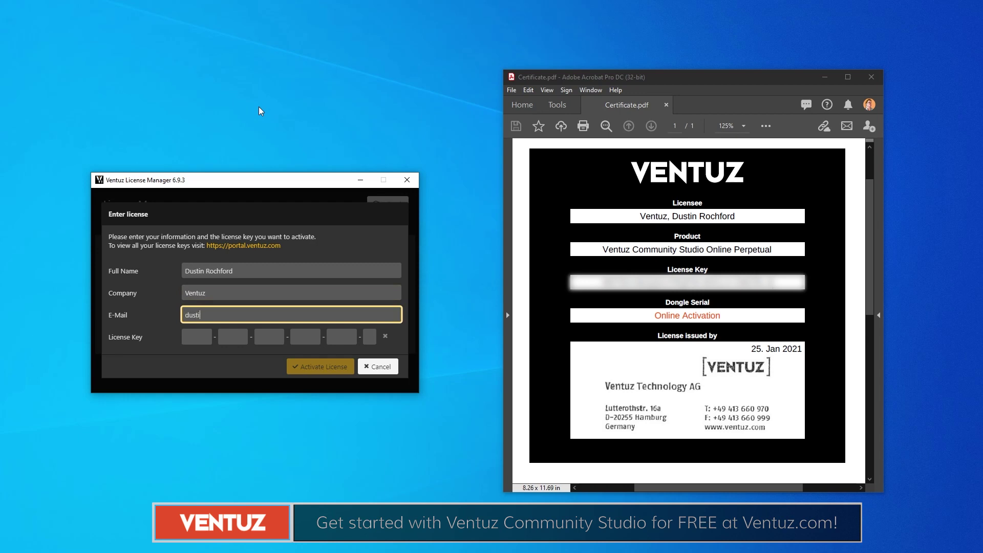
Step: Copy the license key from the certificate into the License Key boxes and activate the license
drag(574, 282, 801, 282)
key(ctrl+c)
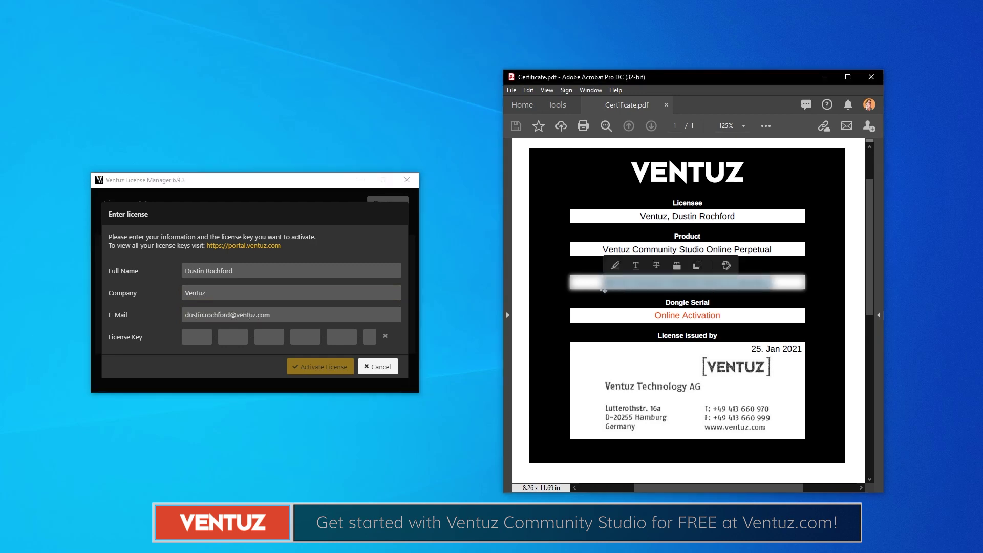
click(196, 337)
key(ctrl+v)
click(317, 366)
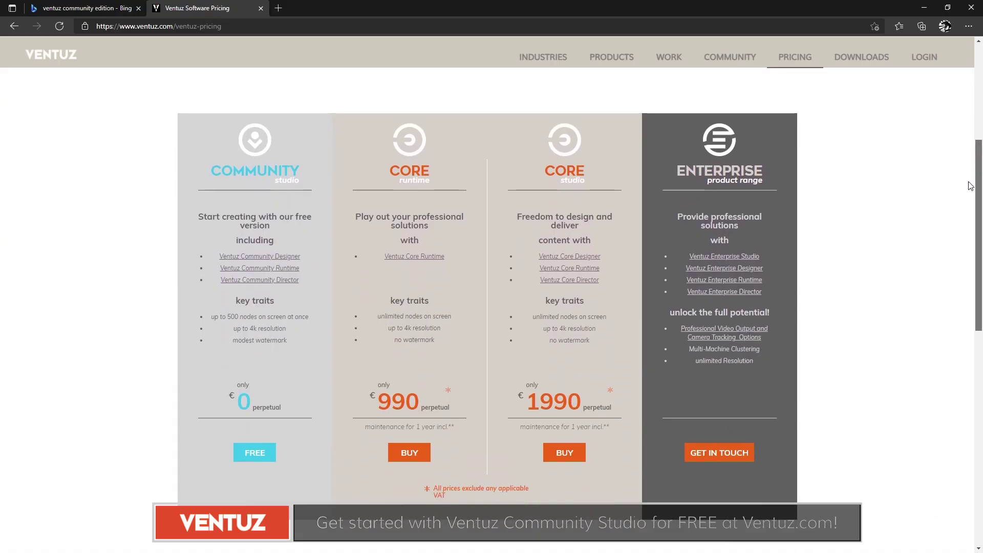
Step: Scroll the ventuz.com Pricing page and choose FREE under Community Studio
scroll(579, 305, down, 1)
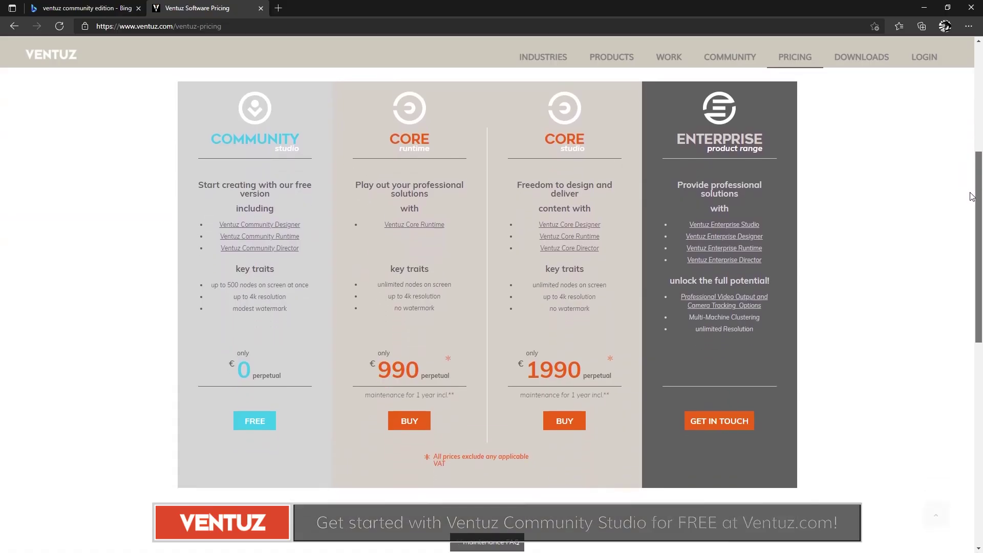
click(264, 423)
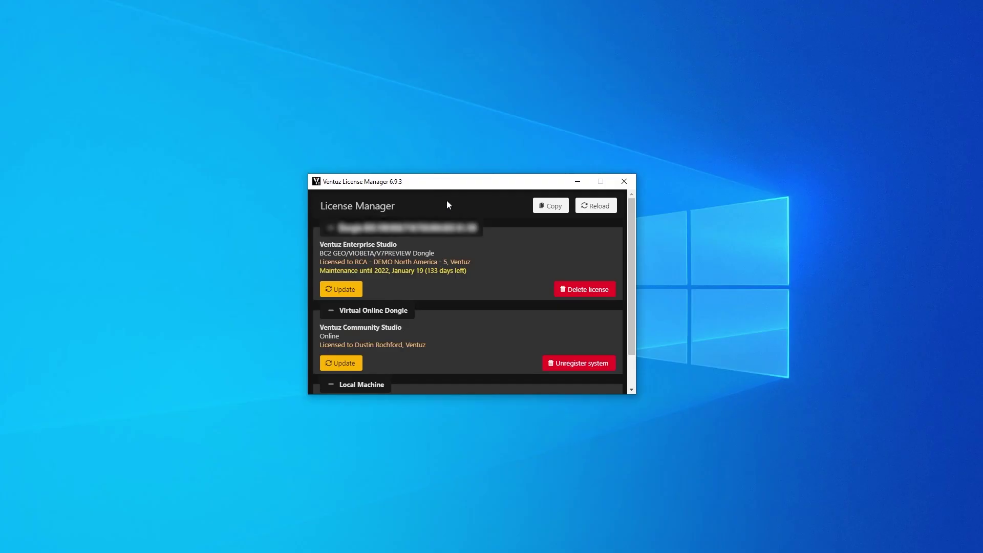
Step: Scroll through the License Manager's installed licenses, then launch Ventuz Designer from Start
drag(628, 237, 631, 257)
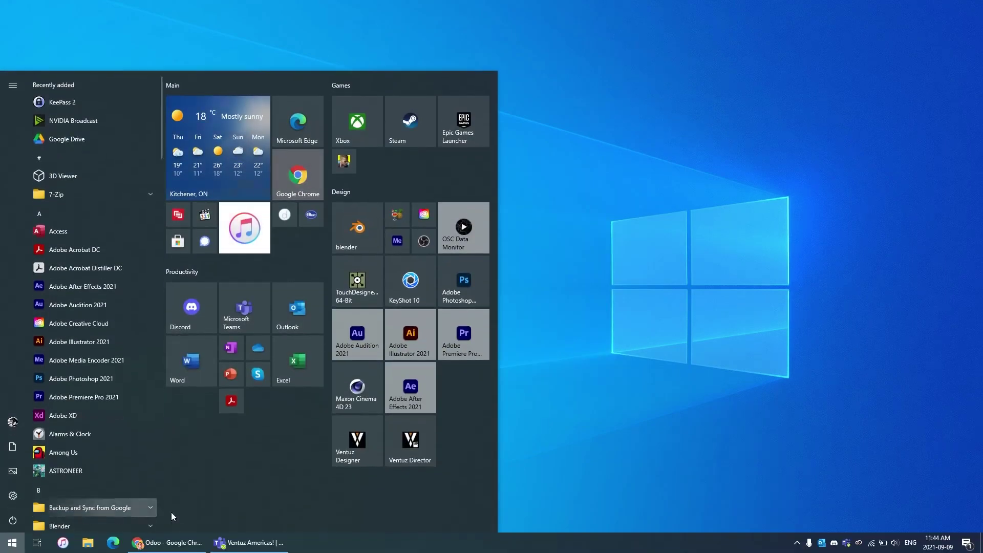
click(358, 450)
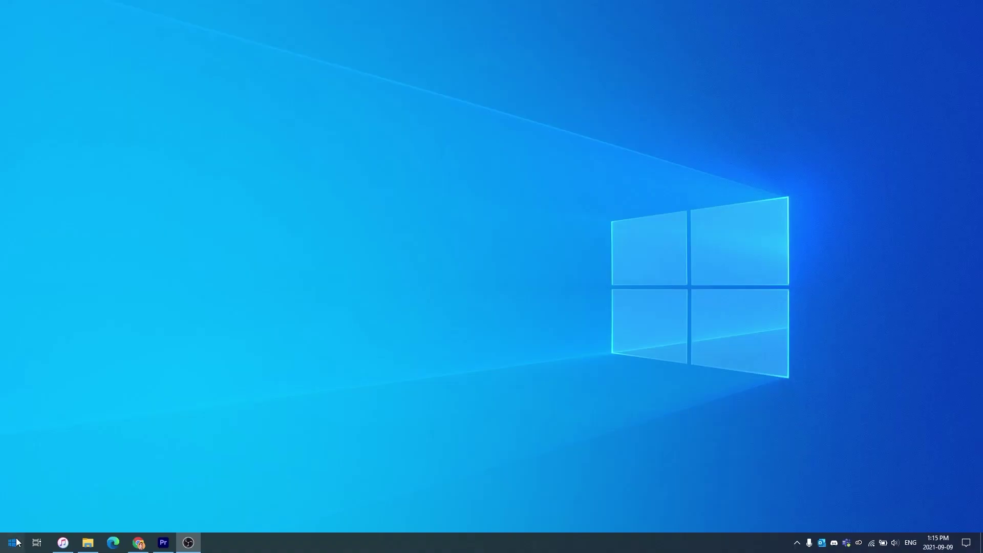
key(super)
Step: Launch Ventuz Designer, enable Show Online Demos & Tutorials, and browse all Tutorials/Demos projects
click(347, 454)
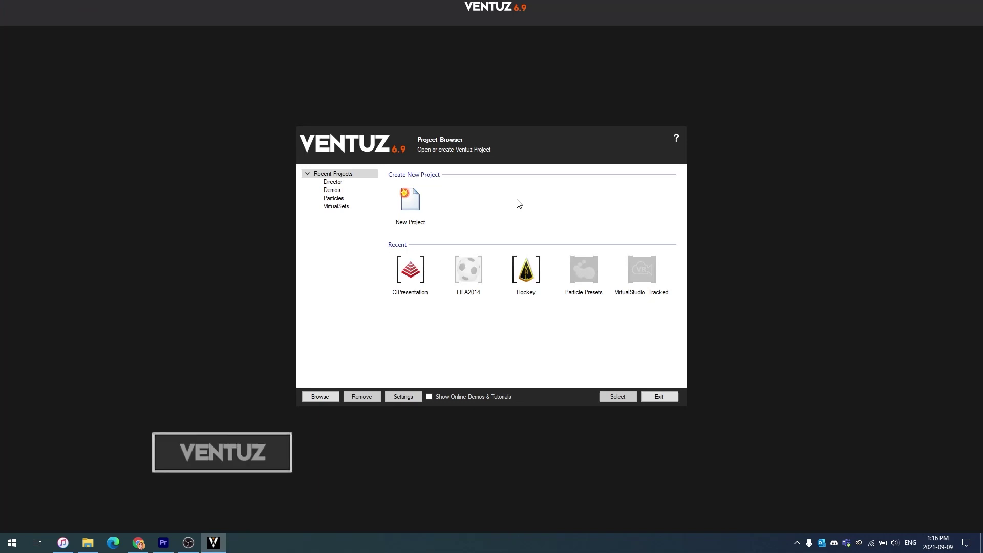
click(430, 397)
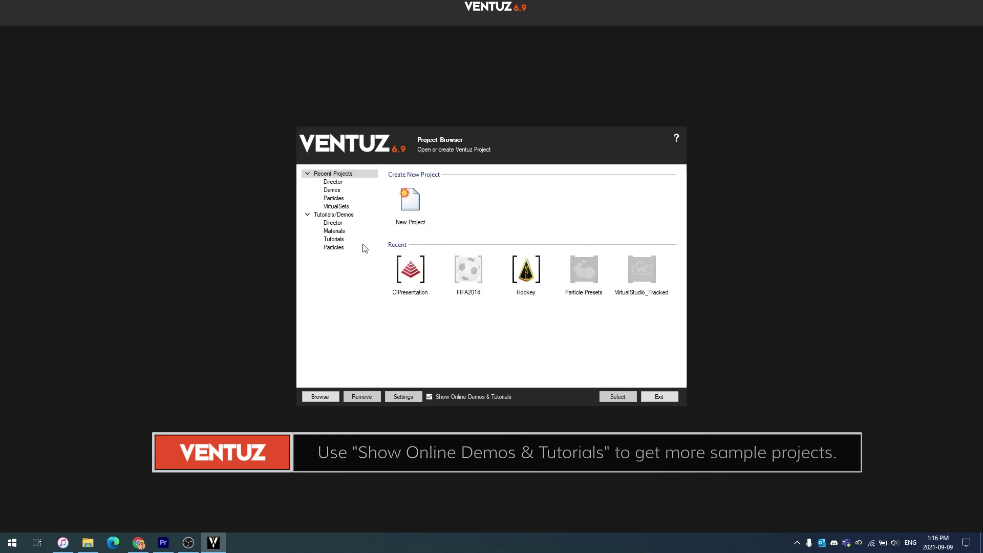
click(375, 215)
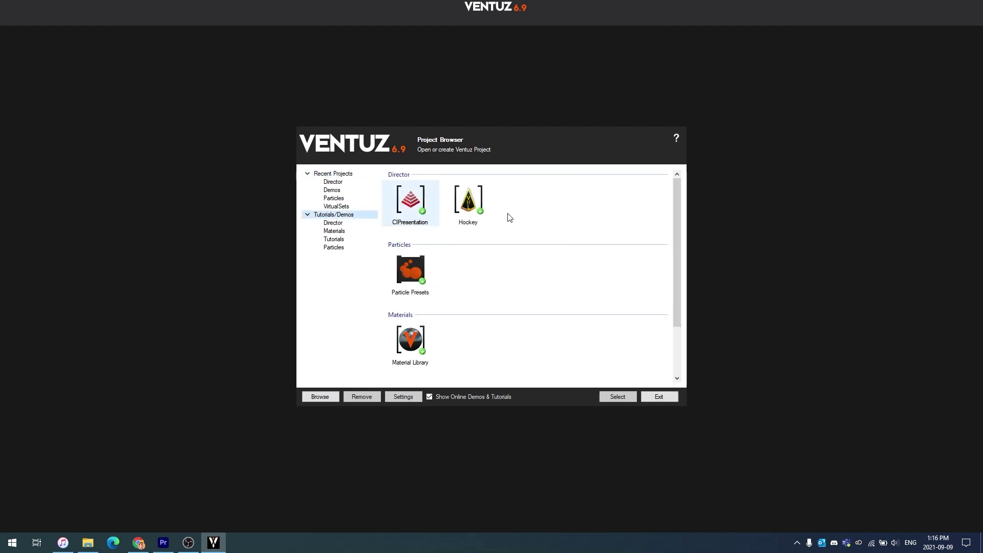
scroll(368, 239, down, 2)
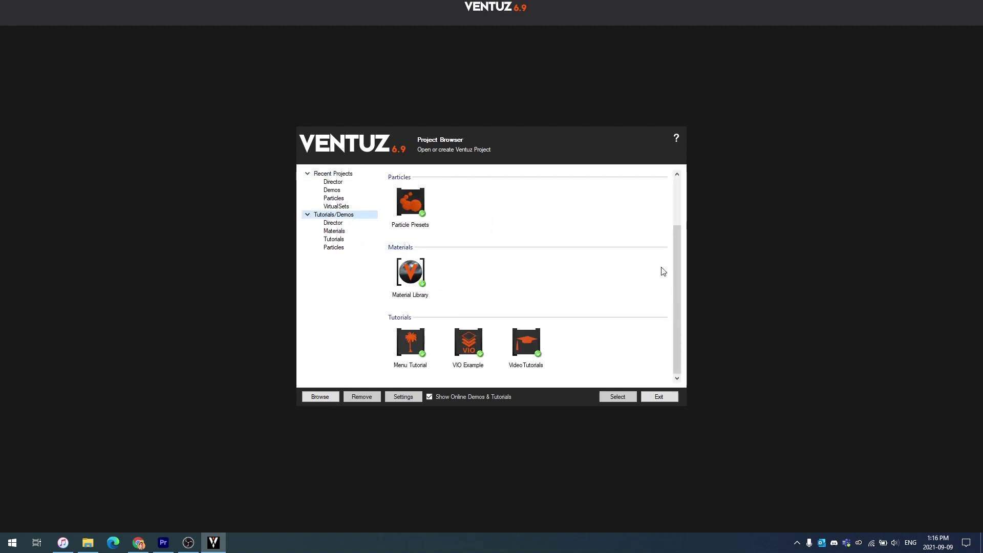
scroll(674, 247, up, 2)
Step: View the Director, Materials, Tutorials and Particles categories, then select Hockey under Recent Projects
click(342, 225)
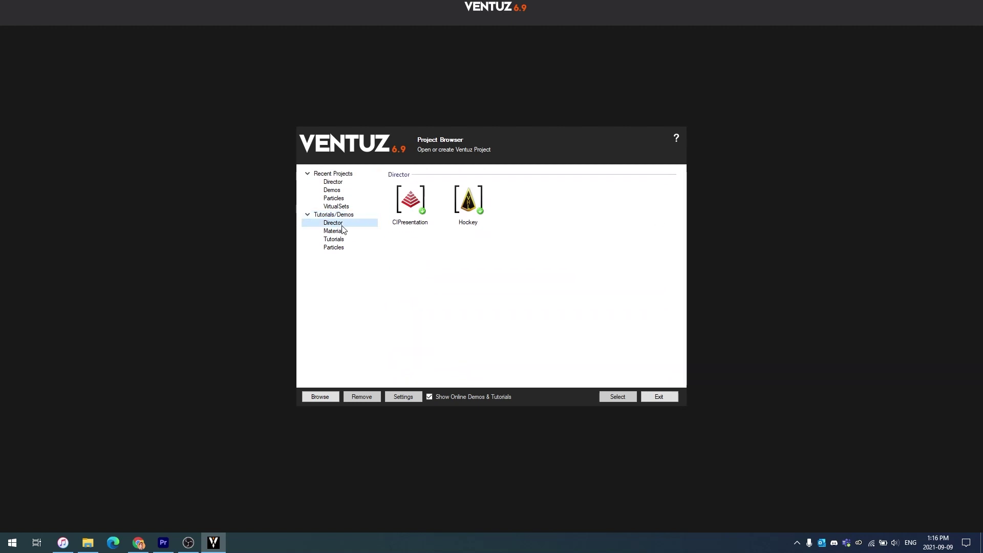
click(340, 232)
click(339, 239)
click(339, 247)
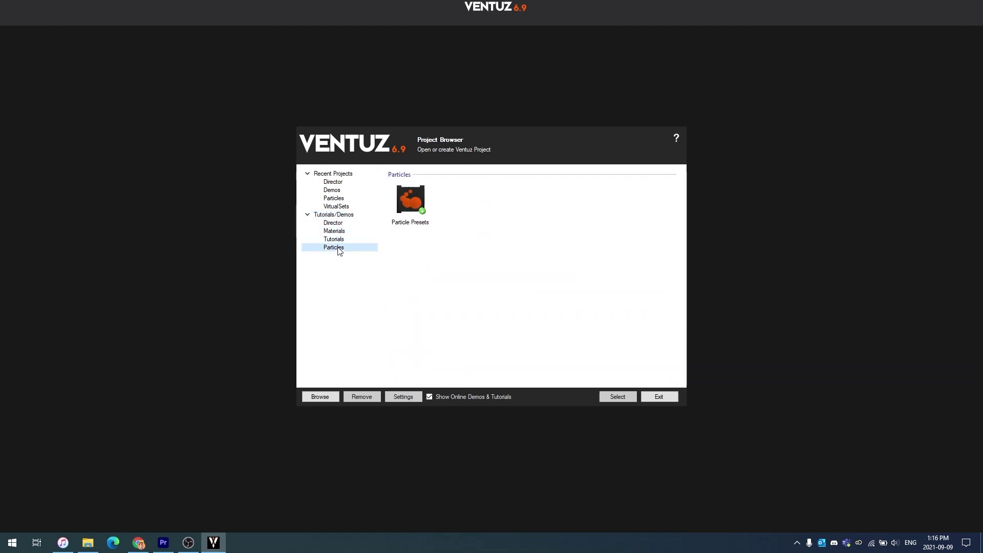
click(333, 174)
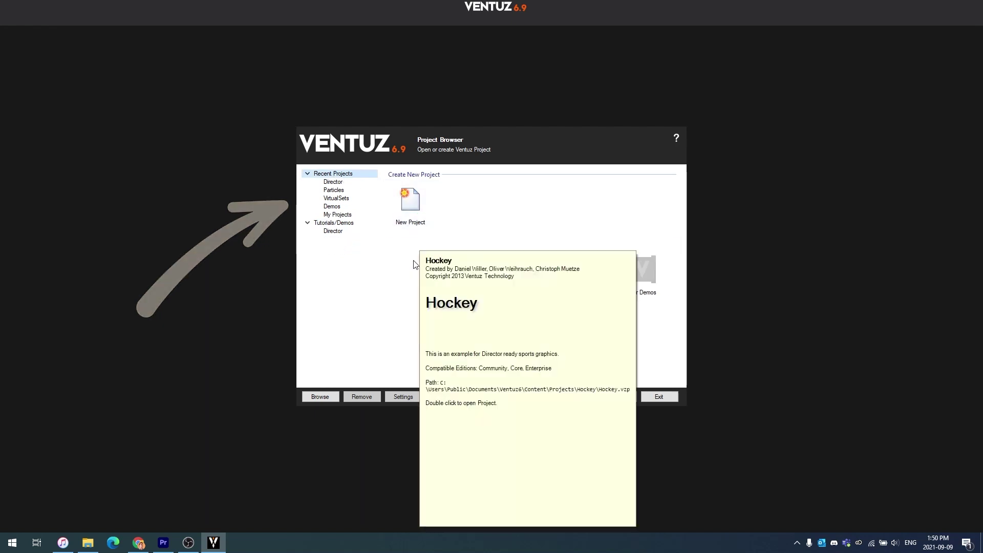
click(411, 274)
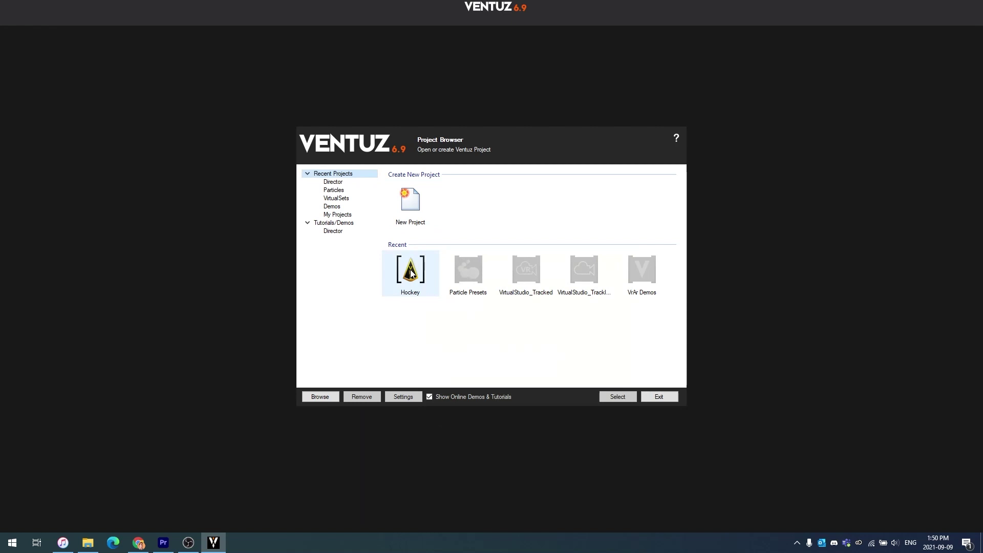
right_click(411, 274)
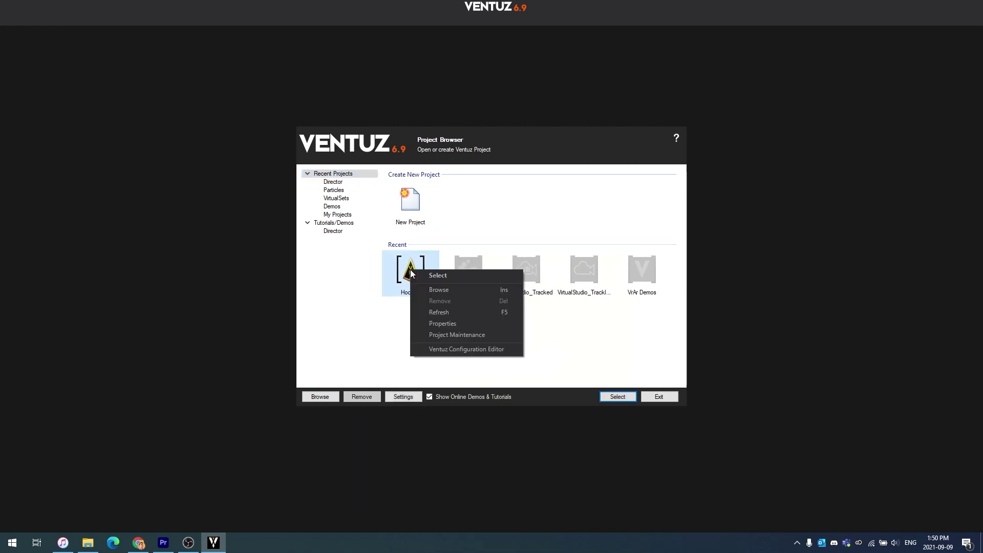
click(461, 324)
key(Escape)
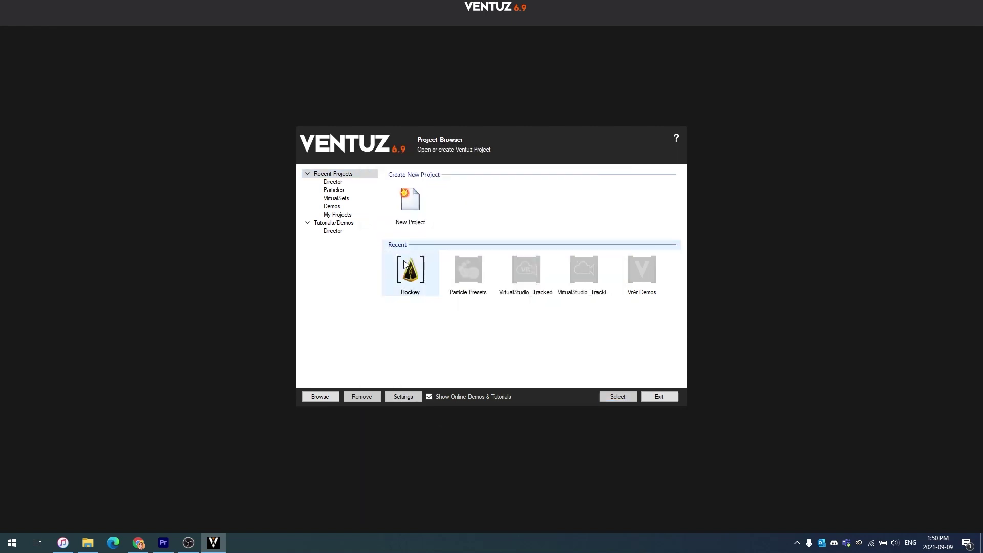
click(410, 399)
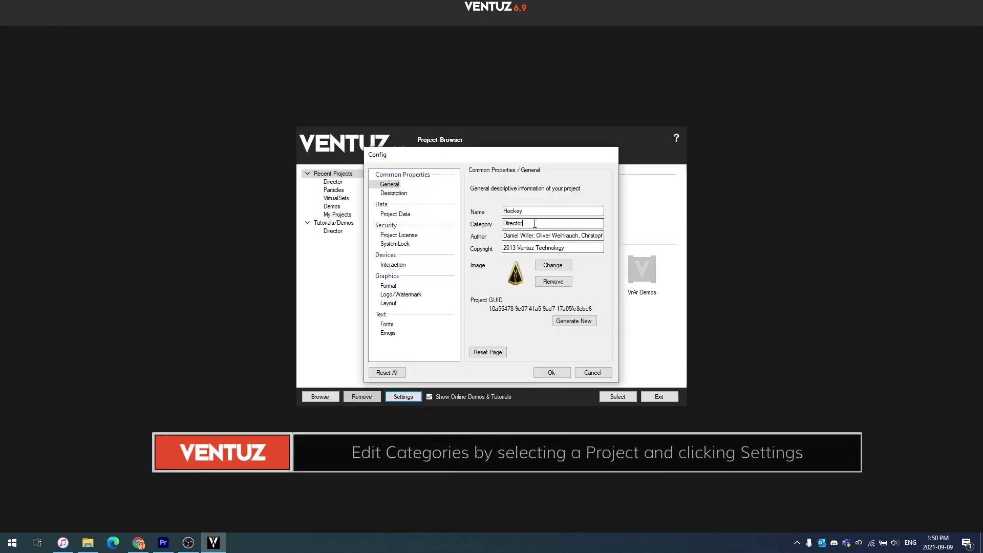
double_click(506, 224)
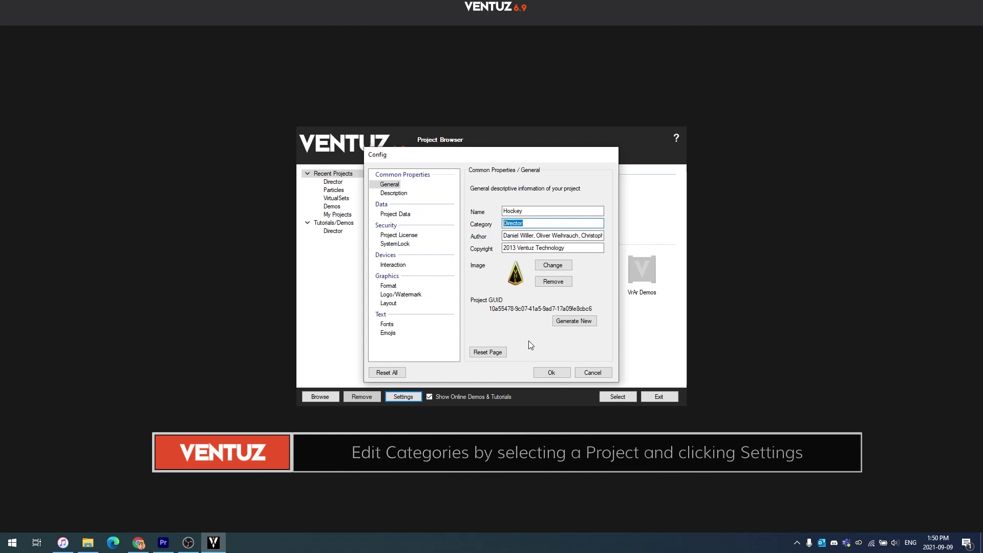
click(594, 373)
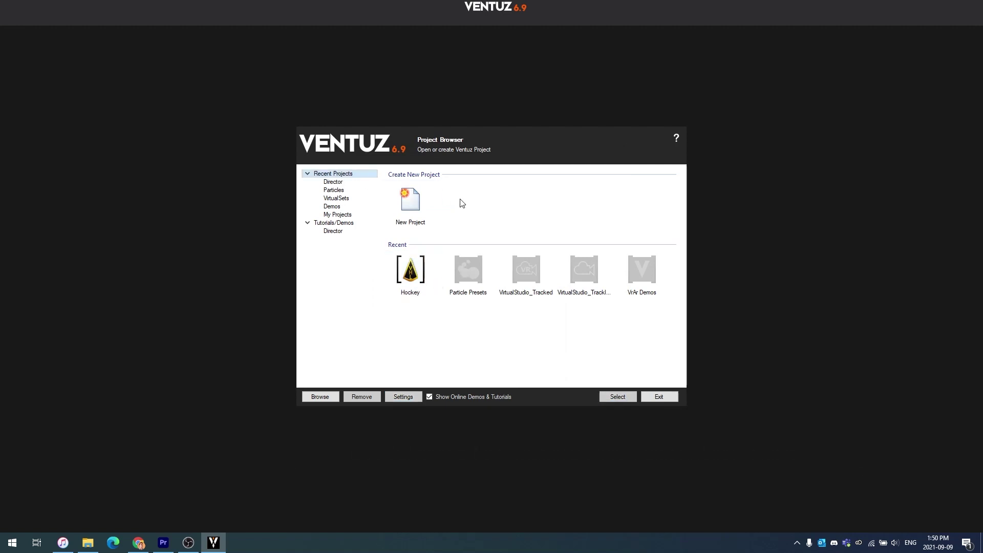
Step: Start a new project named 'Sample Project for 101 Video' with copyright year 2021
click(434, 200)
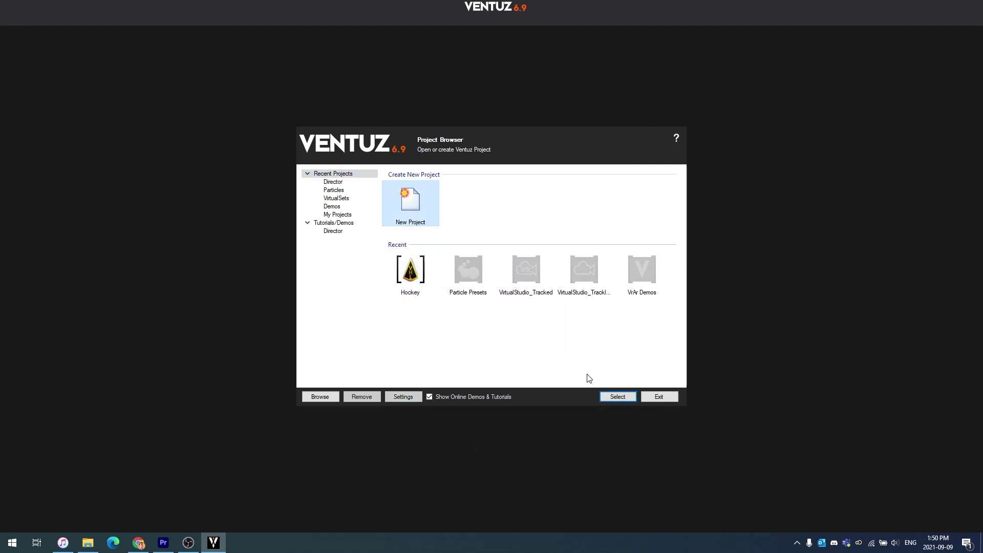
click(610, 399)
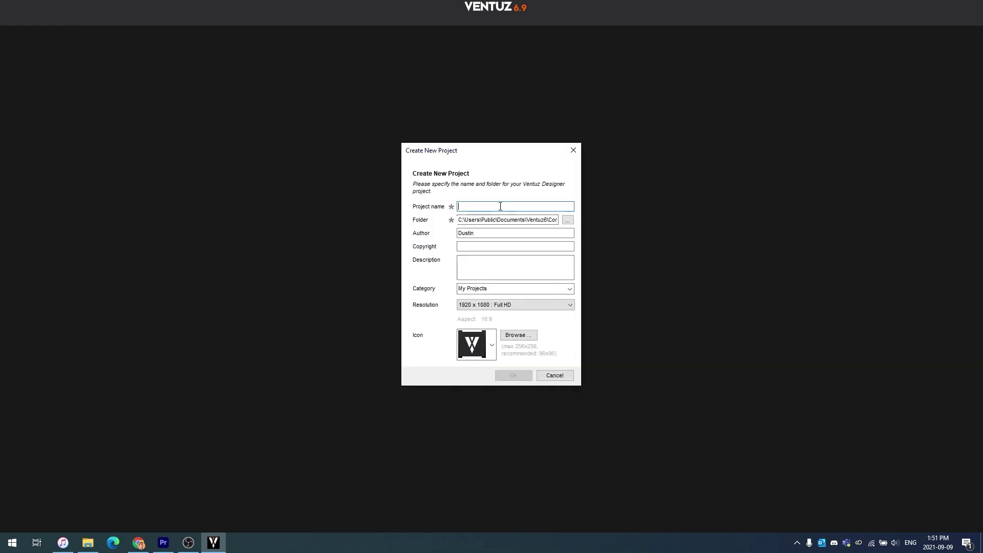
text(Sample Project for 101 Video)
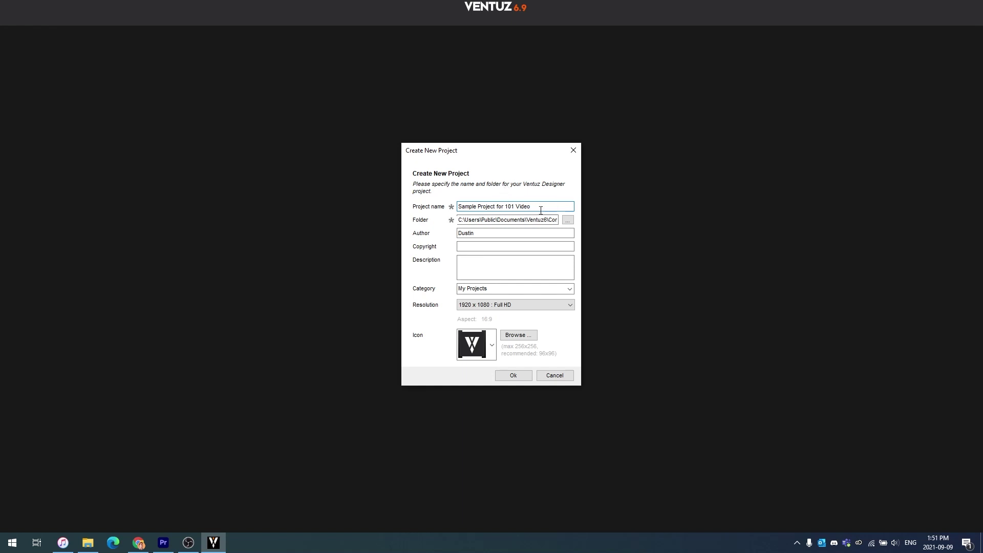
click(495, 247)
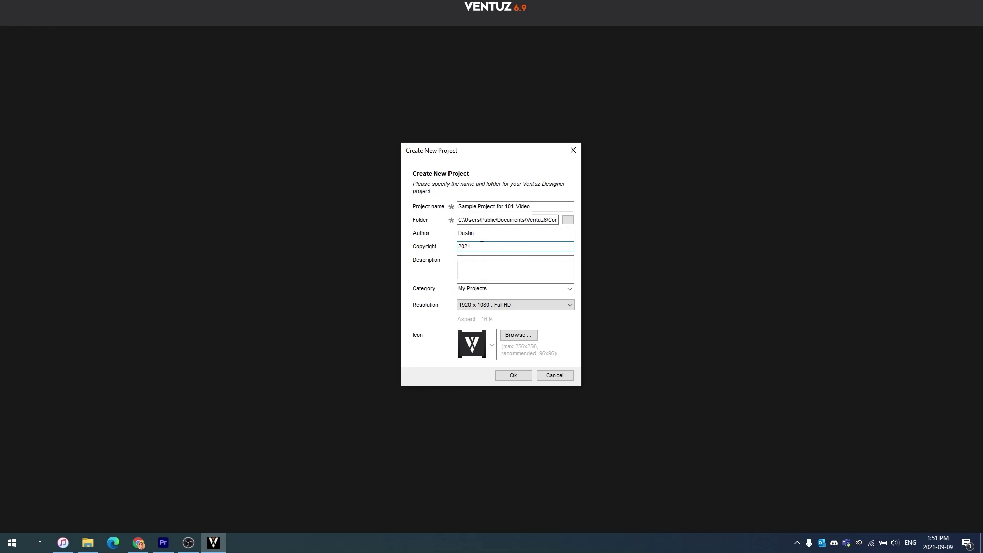
Step: Set the project category to Demos, pick the graduation-cap icon, and confirm creation
click(564, 290)
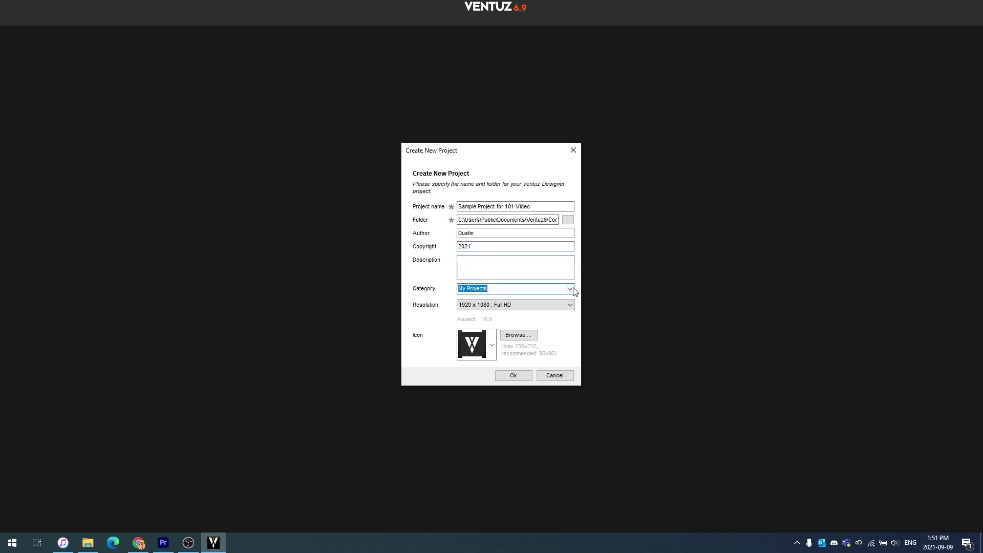
click(569, 289)
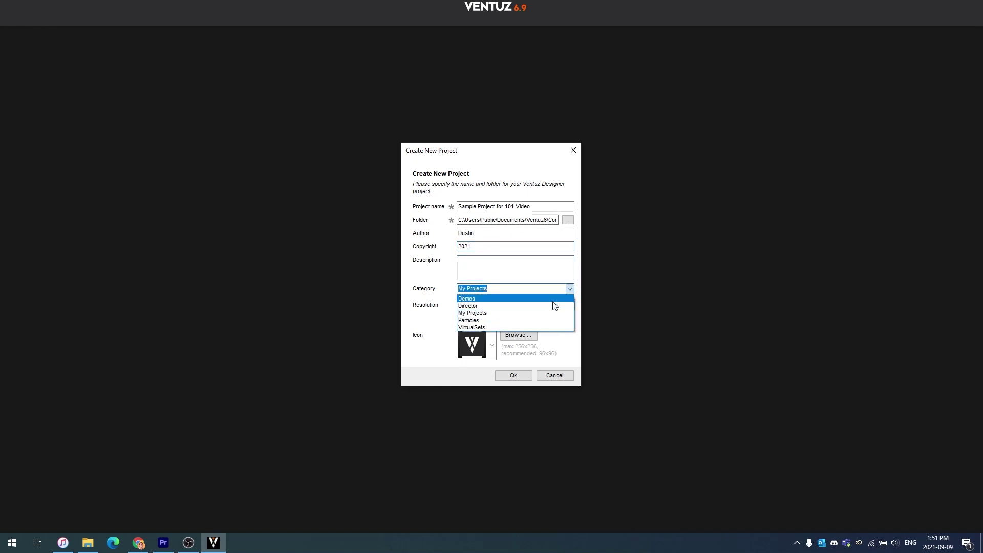
click(514, 299)
click(492, 344)
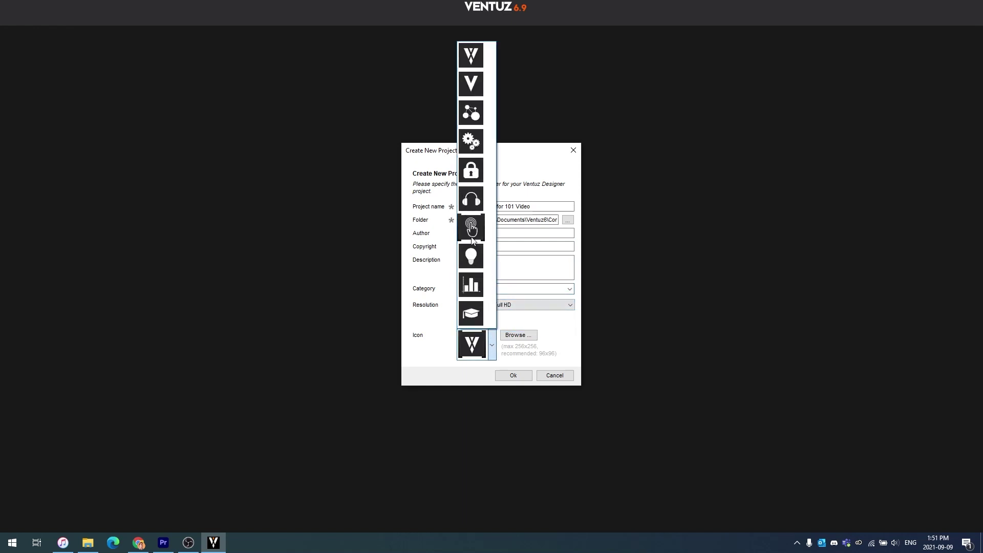
click(482, 315)
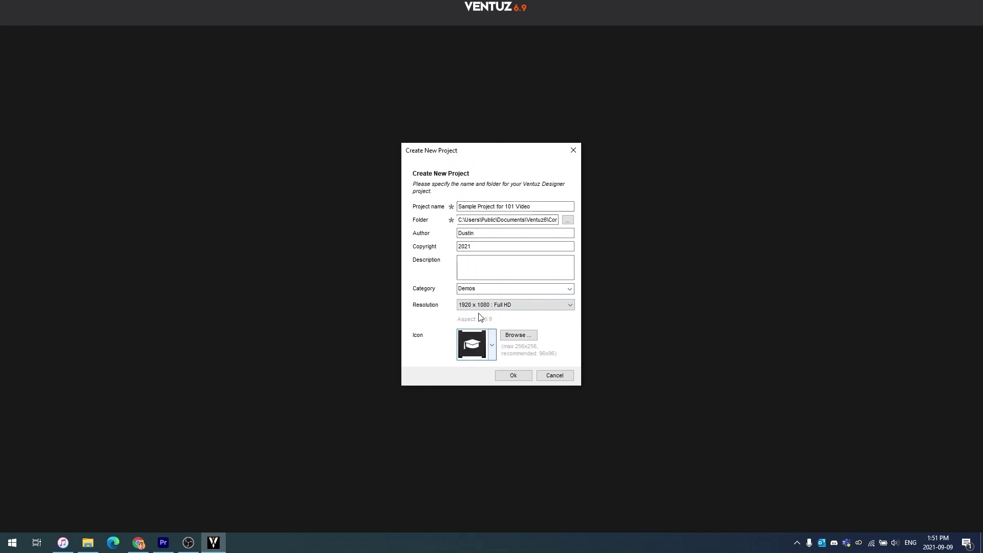
click(514, 376)
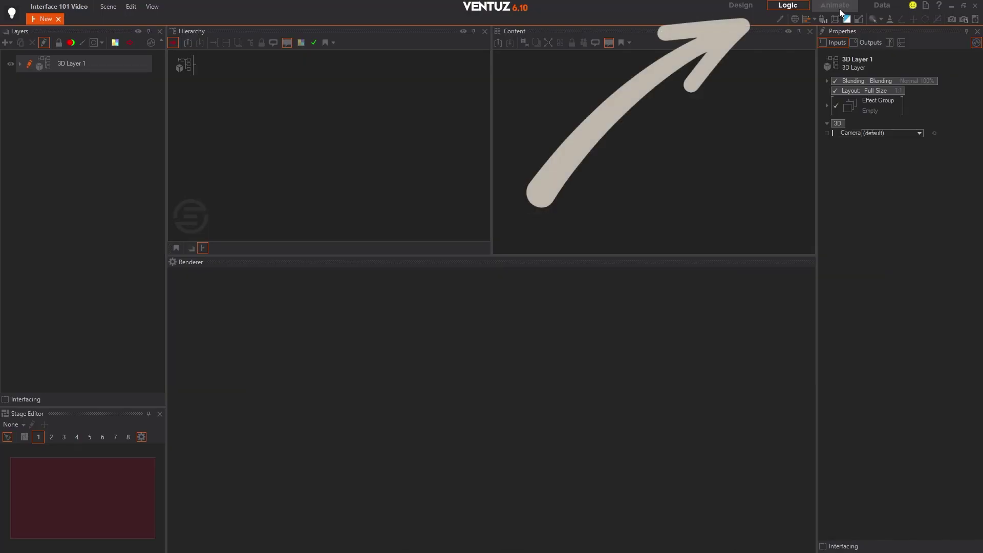
Step: Switch through the Animate and Data workspaces and back to Logic
click(840, 12)
click(878, 7)
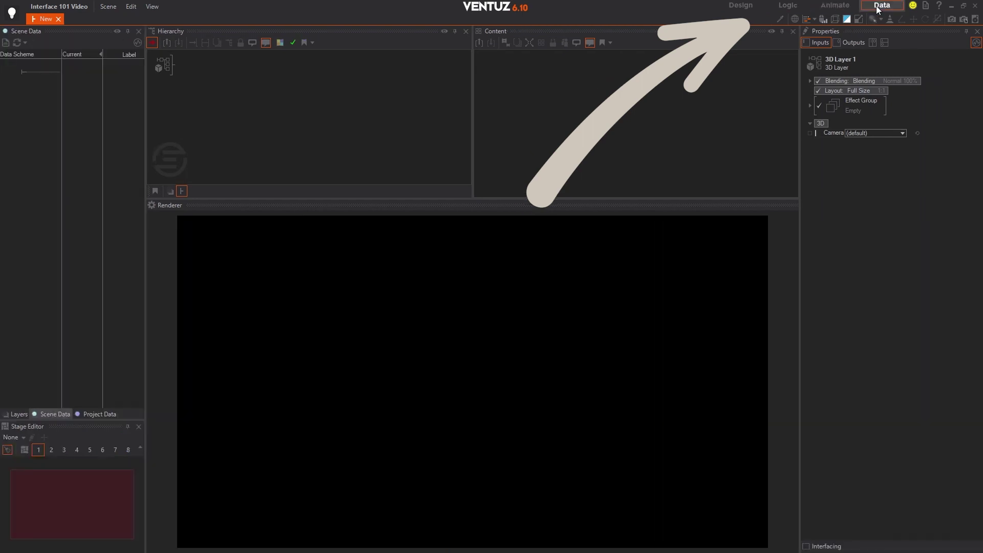
click(784, 4)
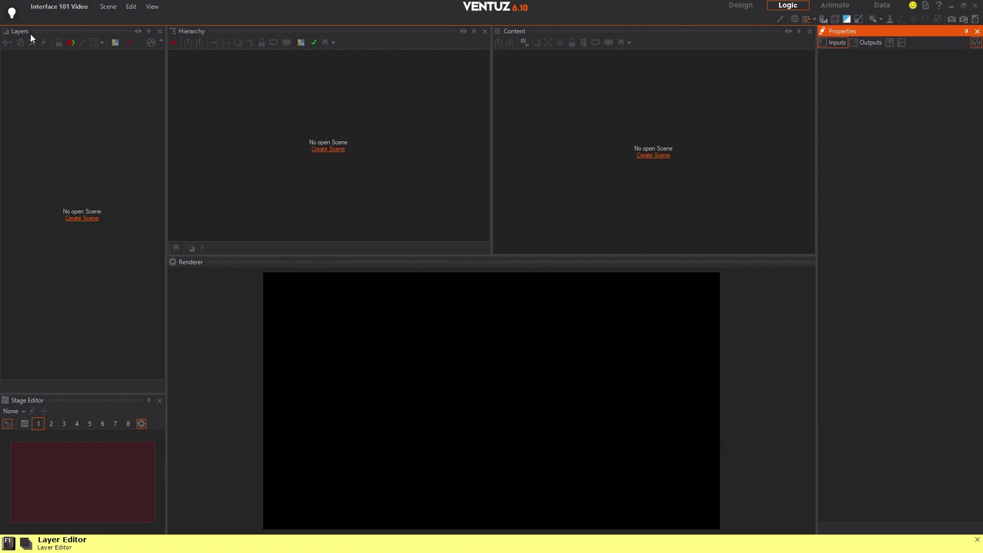
Step: Dock Renderer at the top, Content at the bottom, Properties beside Renderer, and enlarge Renderer
drag(189, 262, 491, 45)
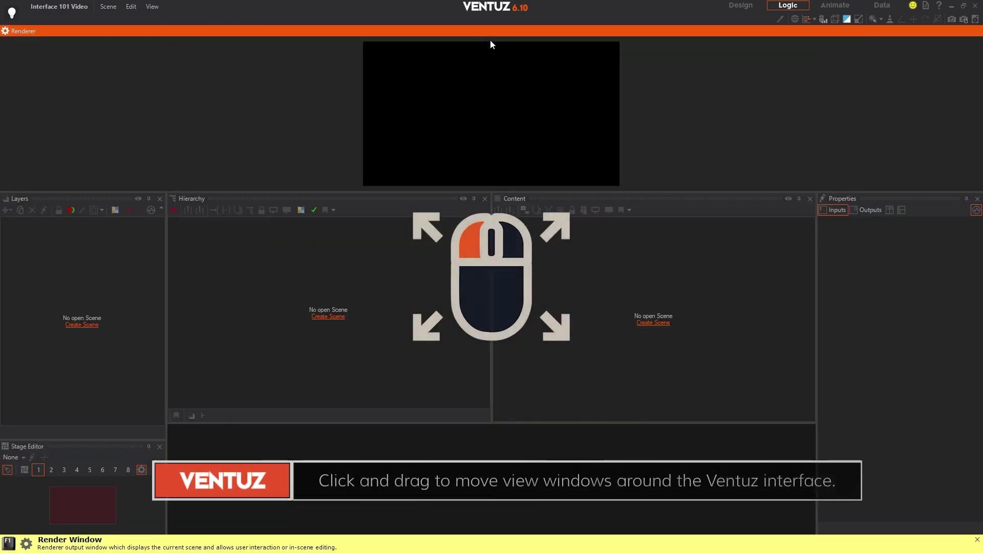
drag(515, 201, 502, 480)
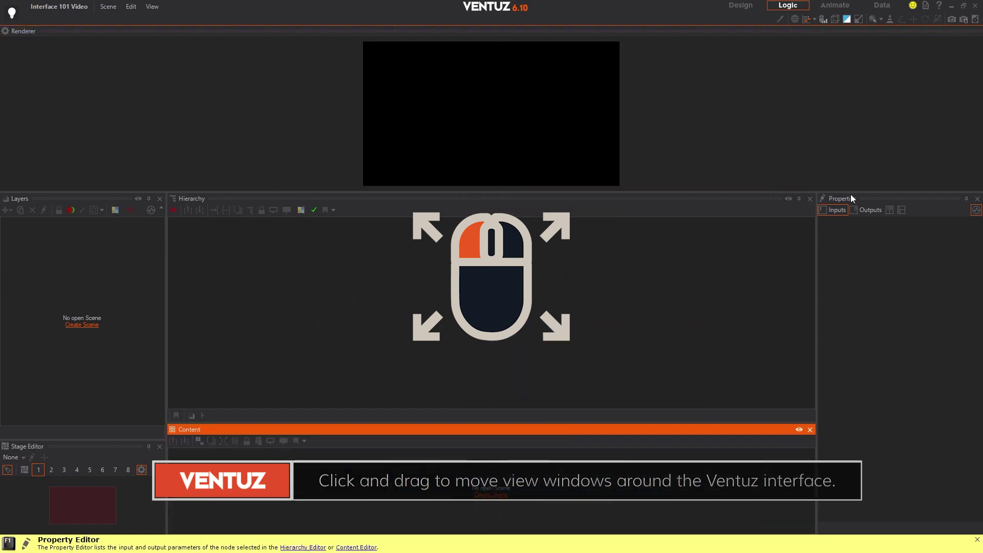
drag(851, 198, 510, 309)
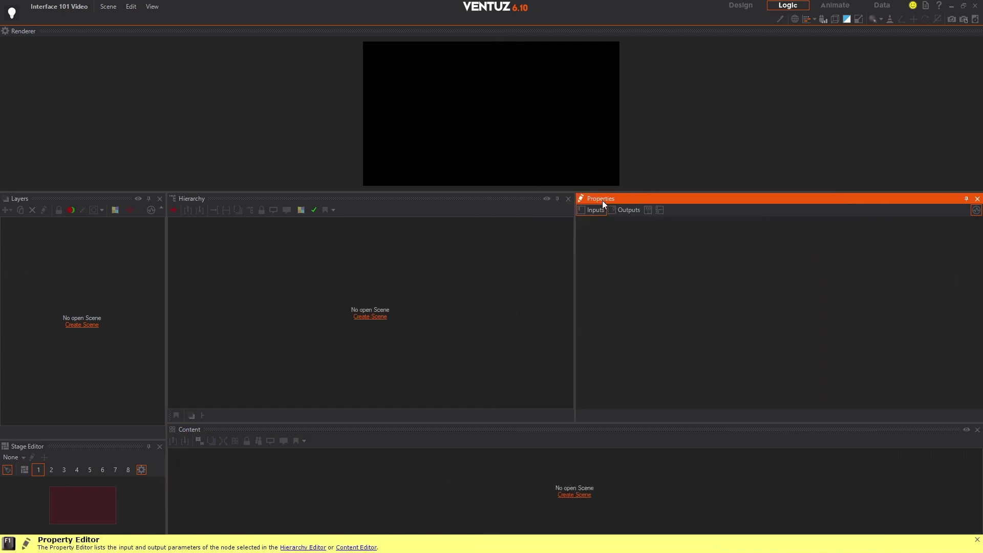
drag(602, 200, 509, 110)
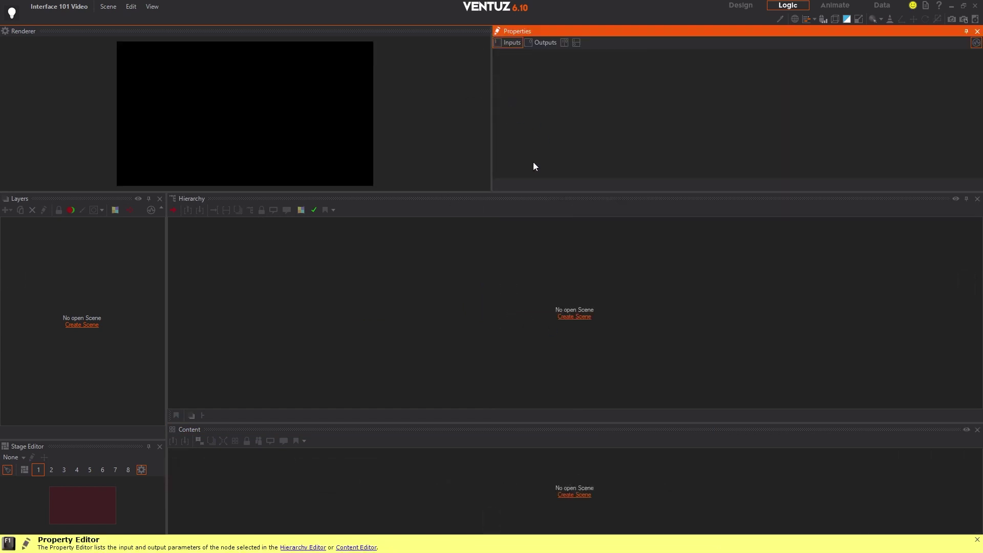
drag(478, 234, 480, 287)
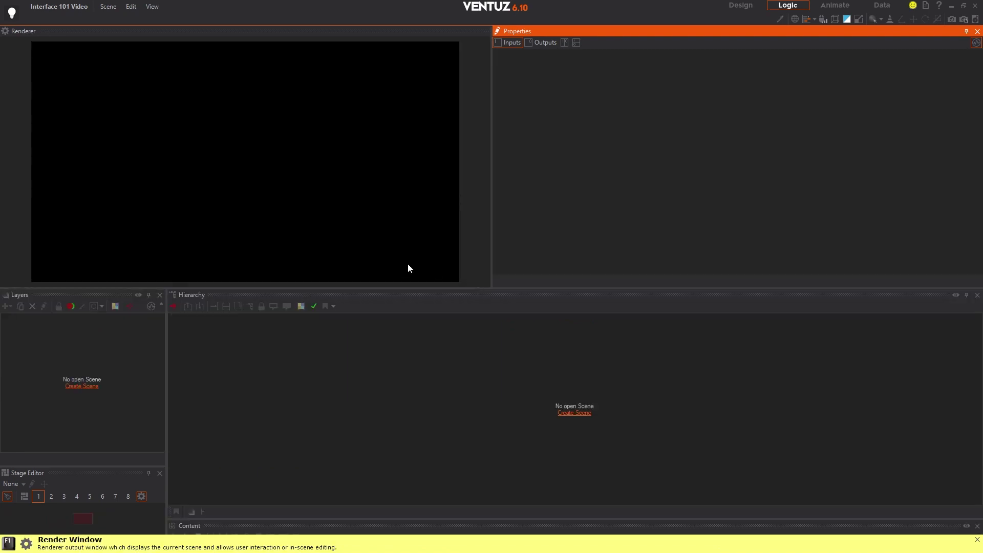
click(154, 7)
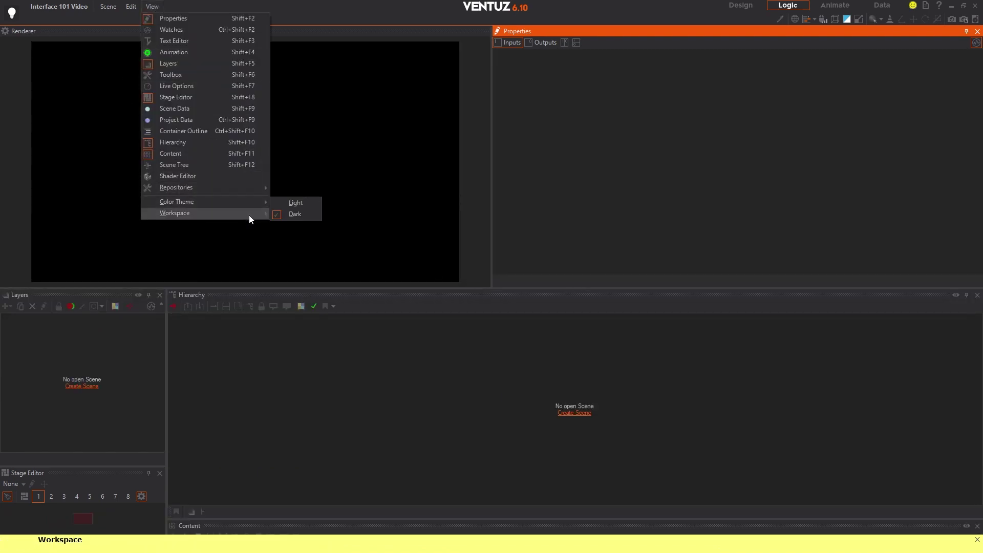
Step: Apply View > Workspace > Reset to Default Layout and the Light colour theme
mouse_move(248, 215)
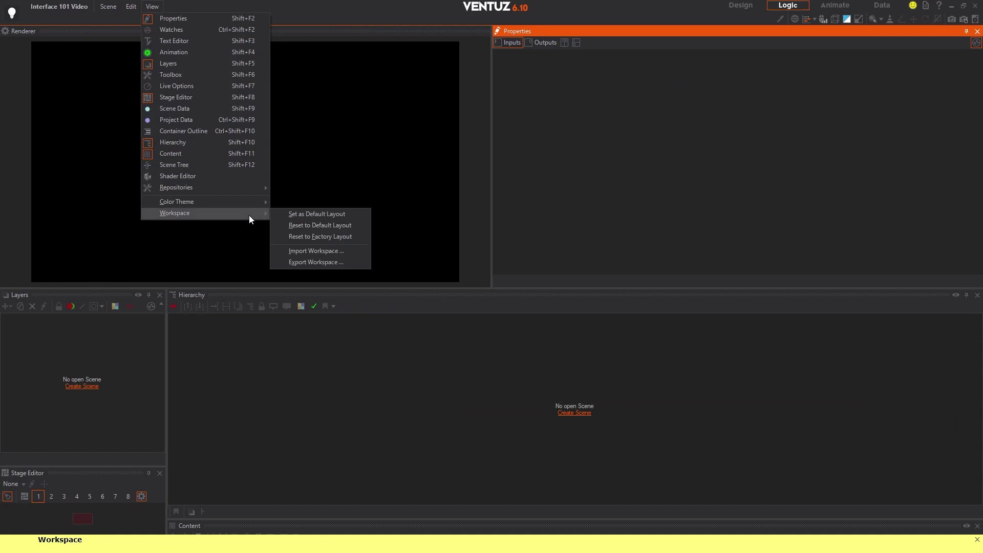
click(348, 231)
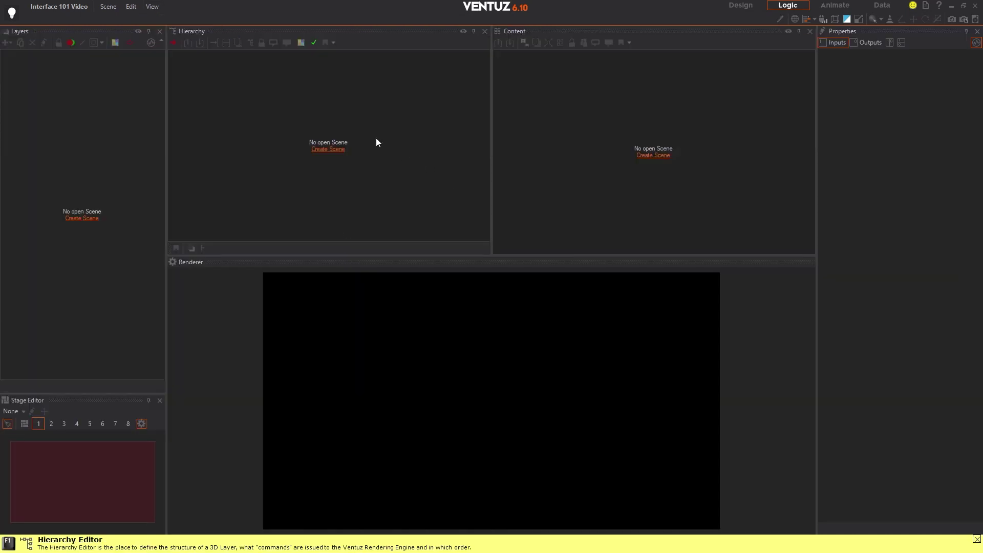
click(153, 7)
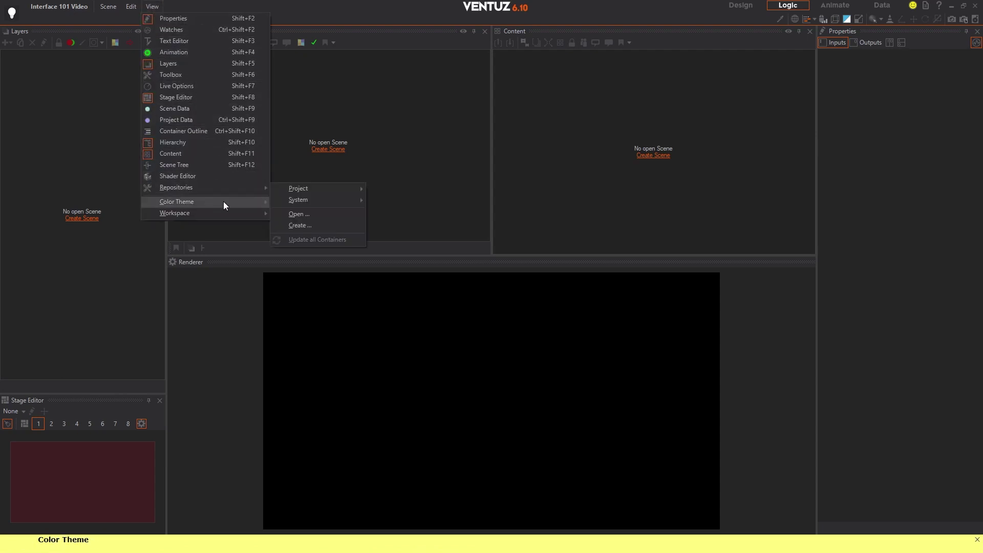
mouse_move(225, 201)
click(316, 203)
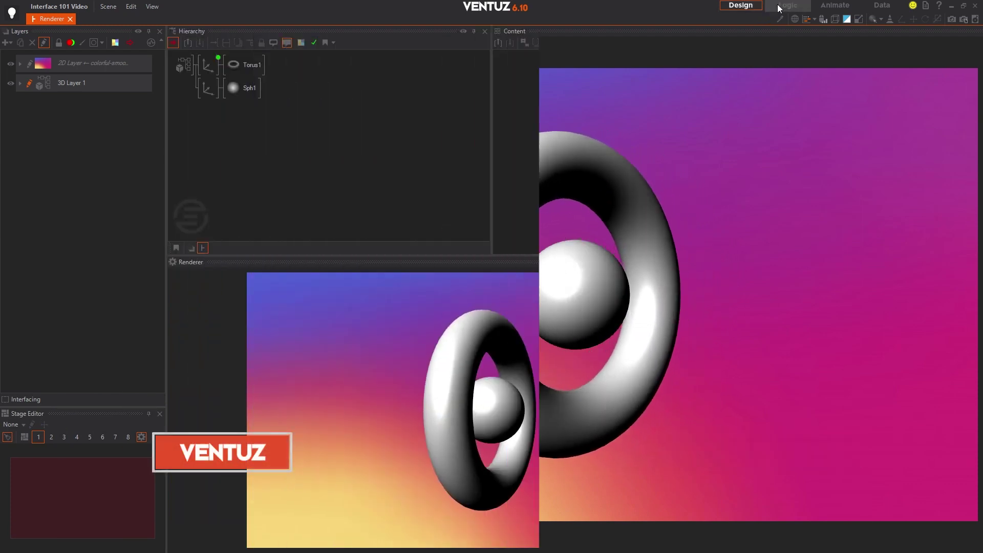
Step: Cycle through the Logic, Animate and Data workspaces back to Logic, then drag the Renderer panel
click(780, 6)
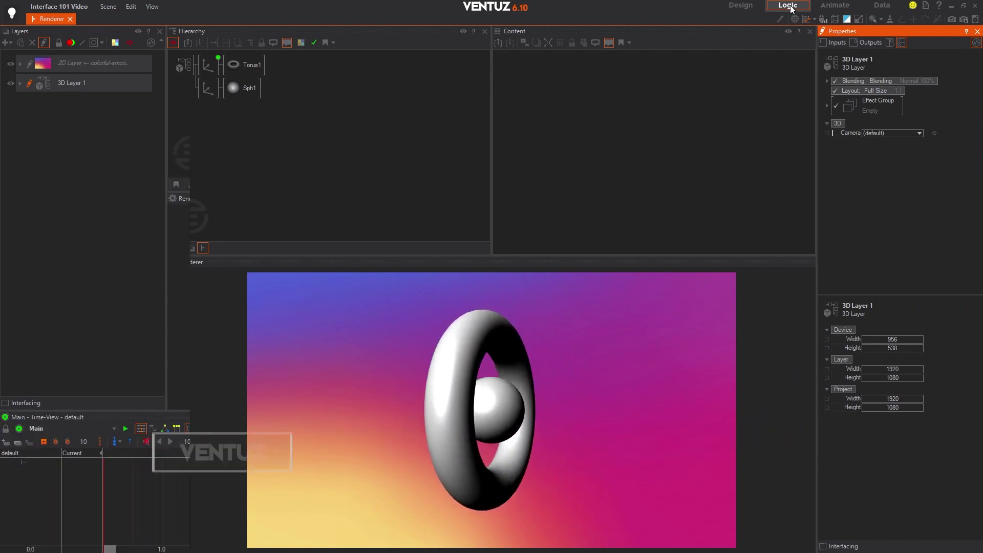
click(838, 6)
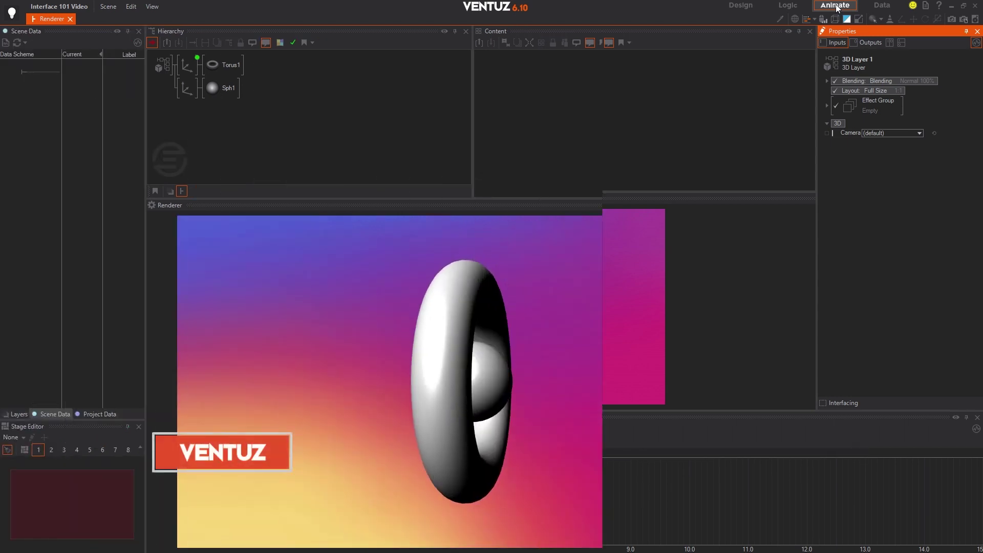
click(883, 7)
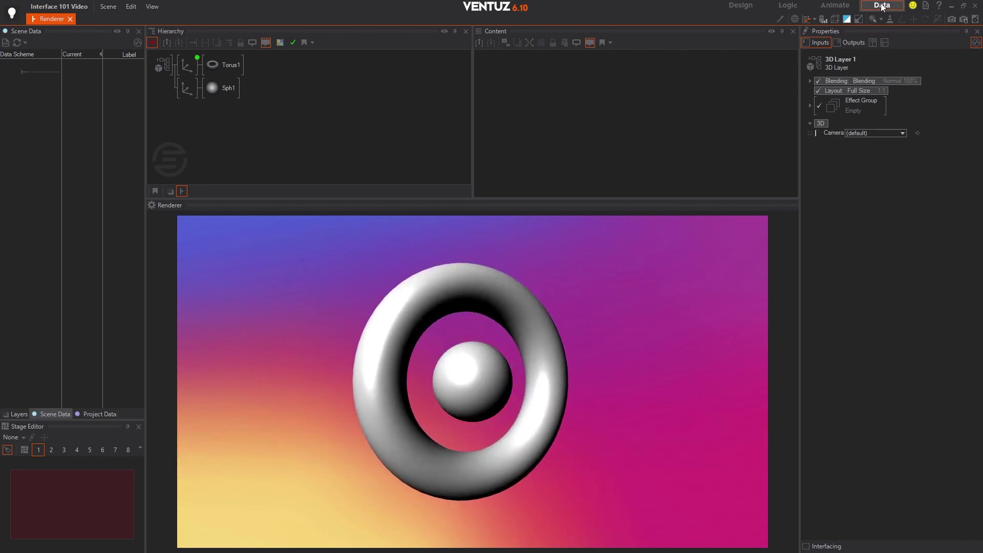
click(786, 5)
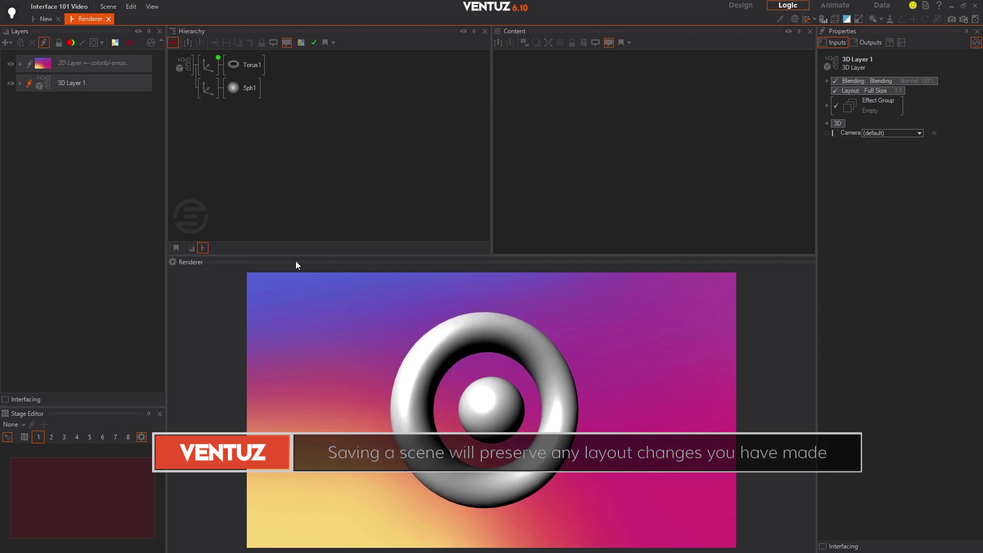
drag(296, 262, 490, 42)
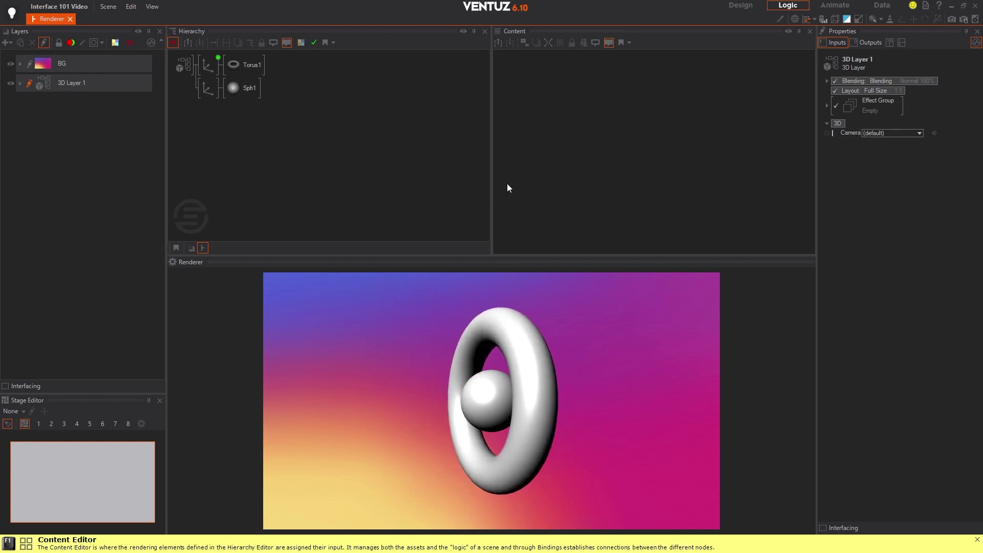
Step: Open the View menu listing panels such as Properties, Layers, Stage Editor, Hierarchy and Content
click(152, 6)
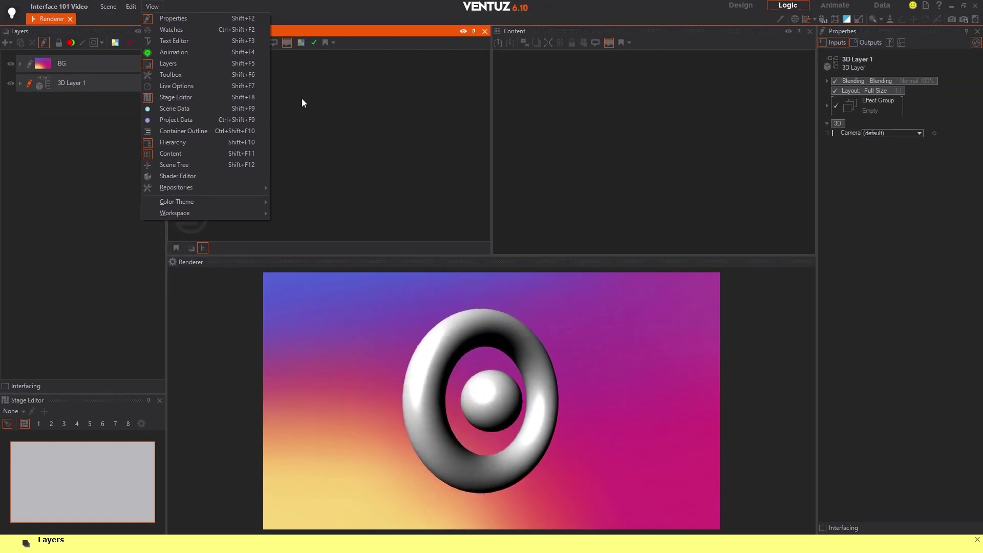
Step: Close the panel list, return to the Design workspace and make the Renderer panel active
click(302, 99)
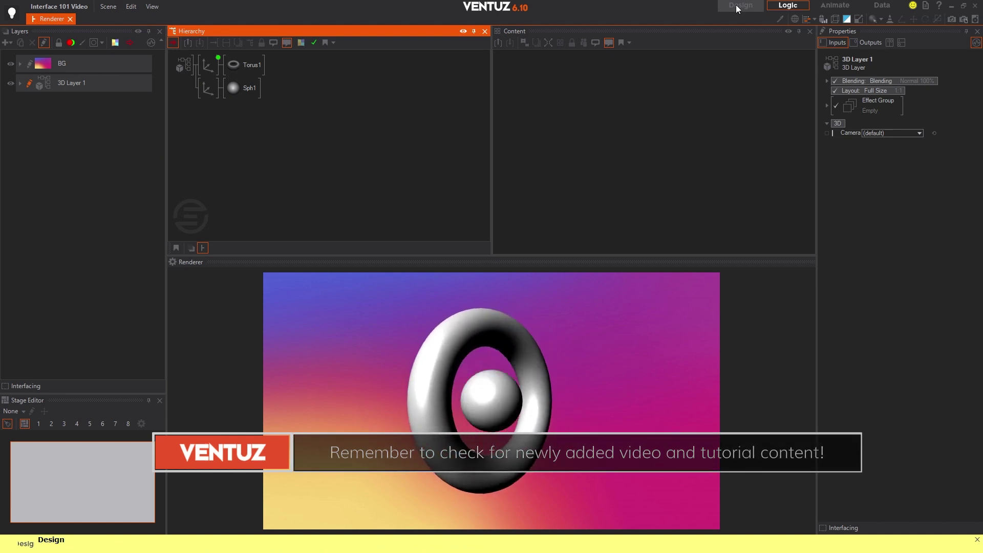
click(737, 6)
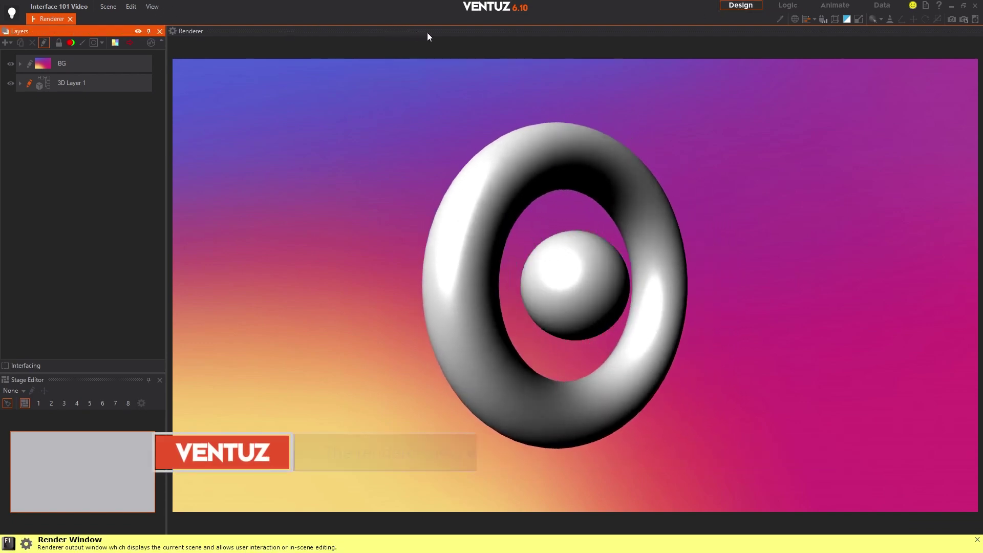
click(428, 33)
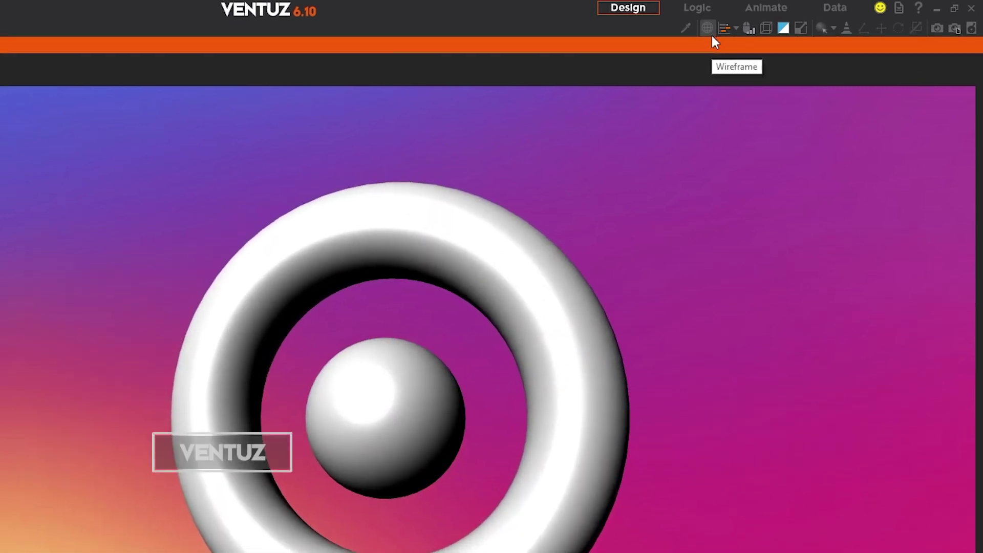
click(709, 32)
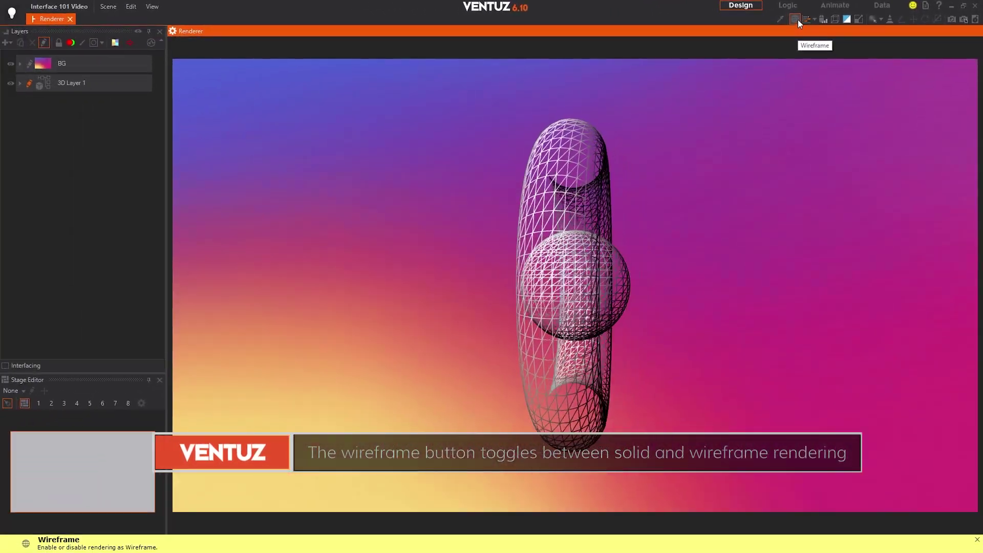
click(795, 20)
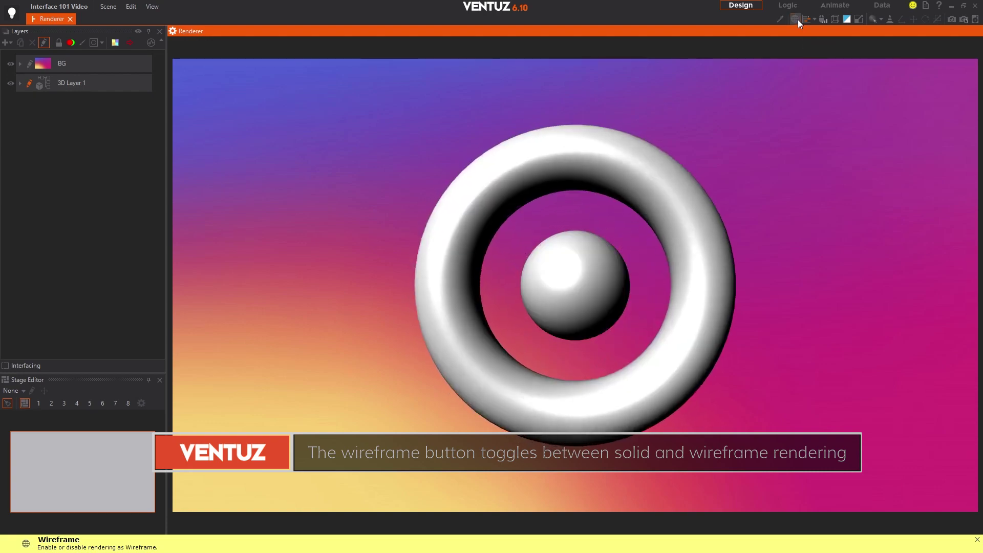
click(794, 19)
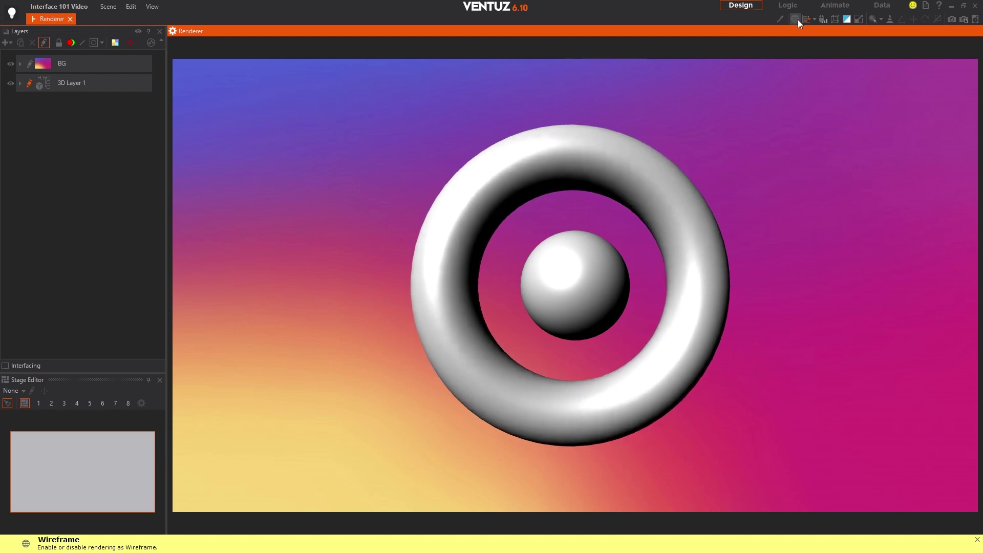
click(805, 19)
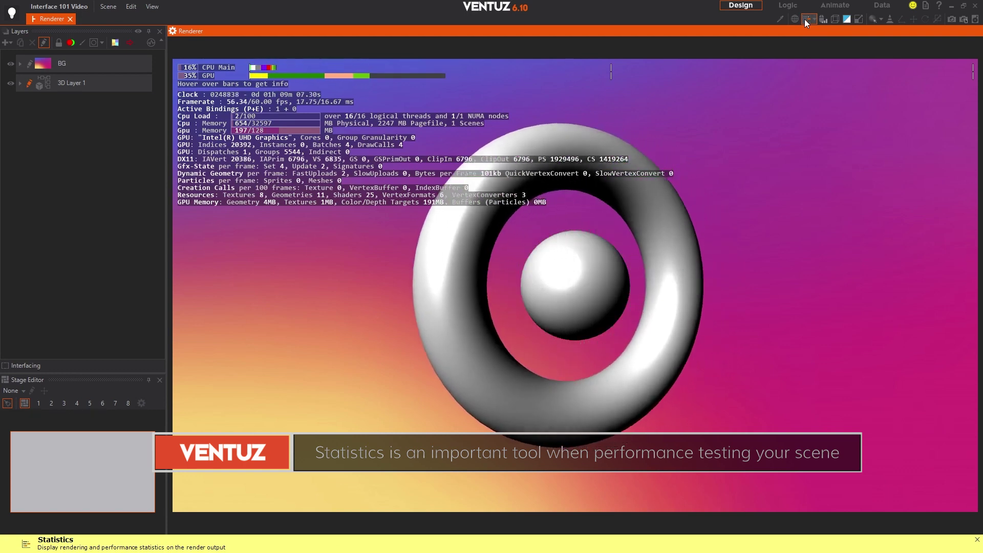
click(815, 19)
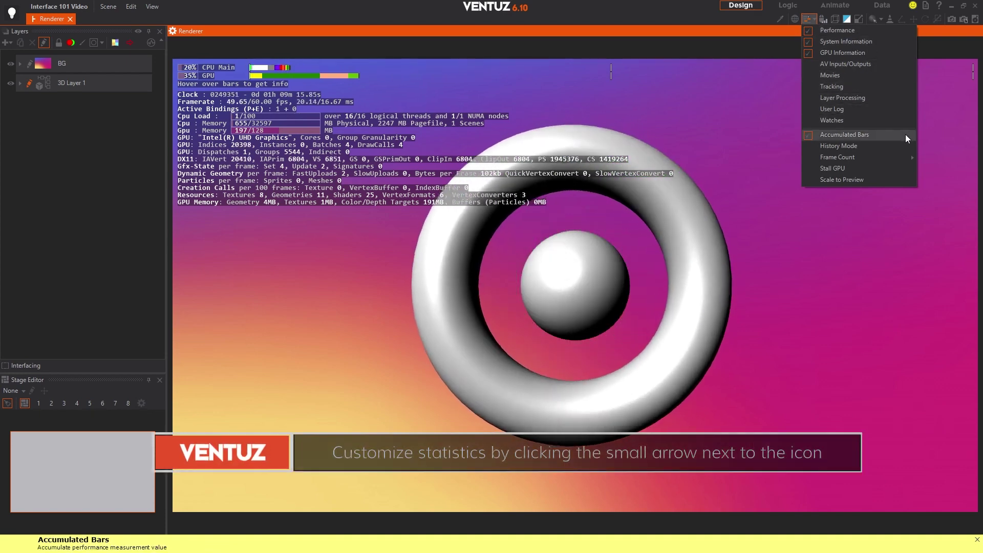
mouse_move(893, 155)
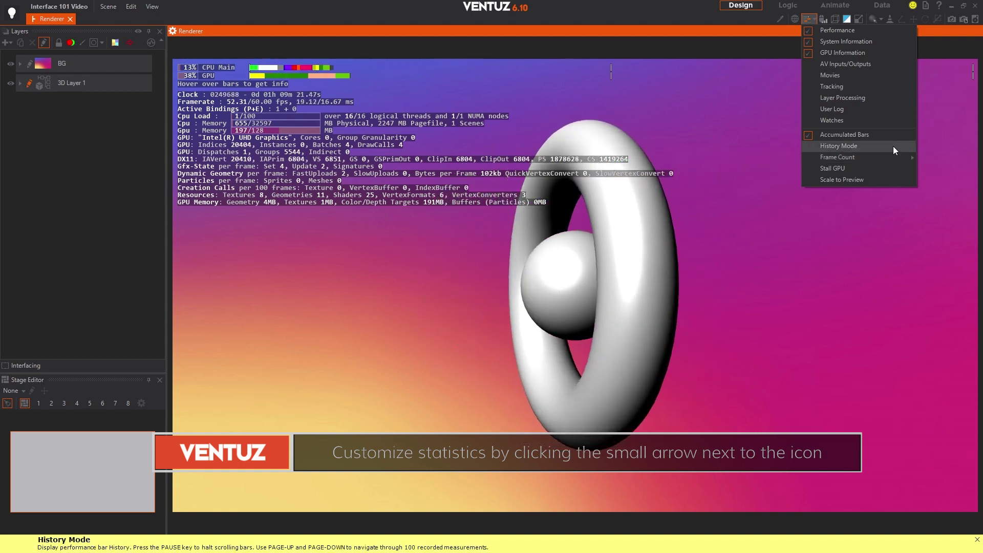
click(813, 20)
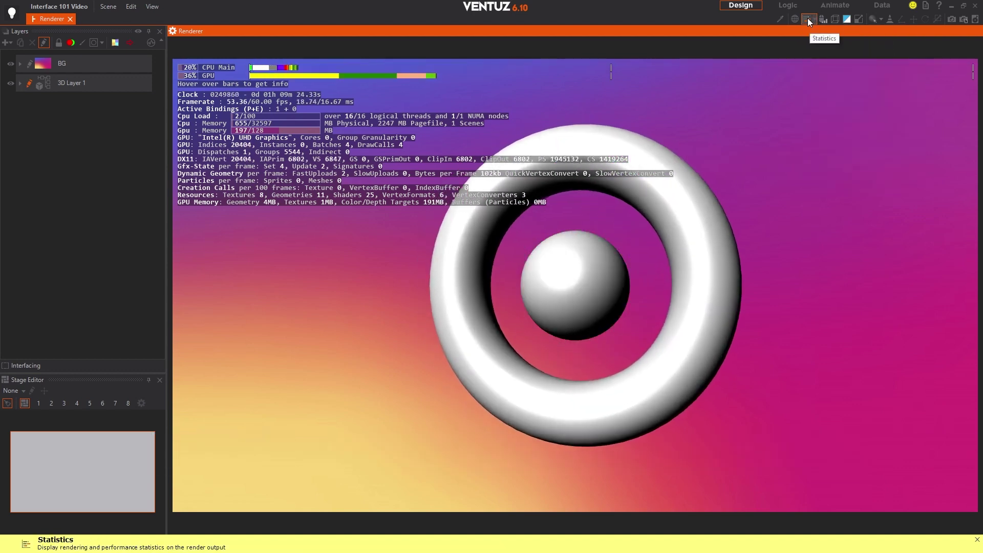
click(807, 19)
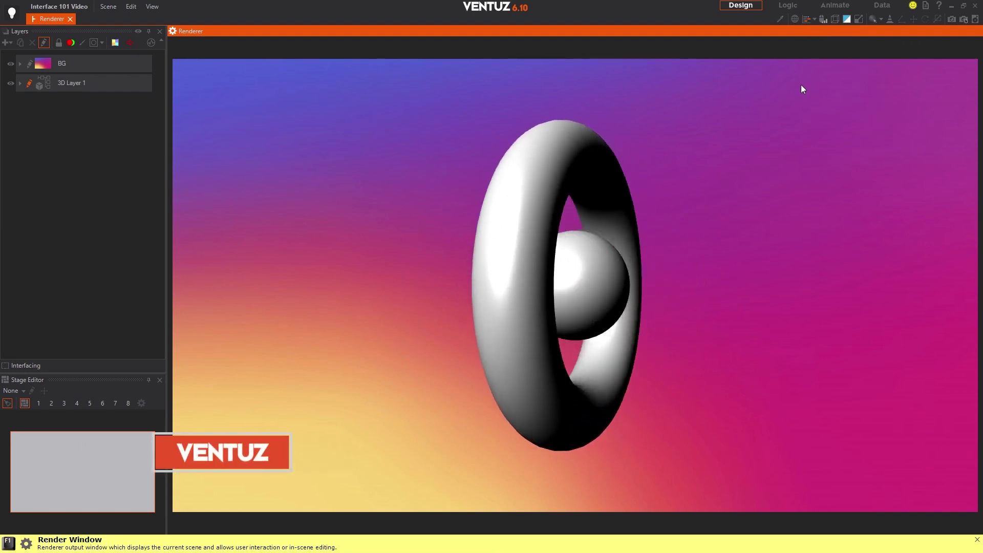
click(822, 19)
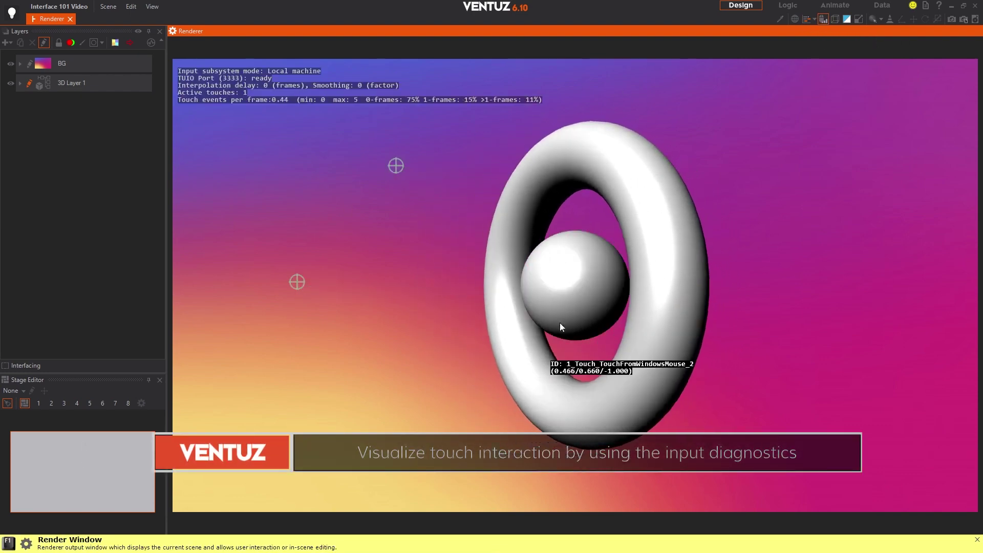
click(579, 272)
click(816, 84)
click(876, 158)
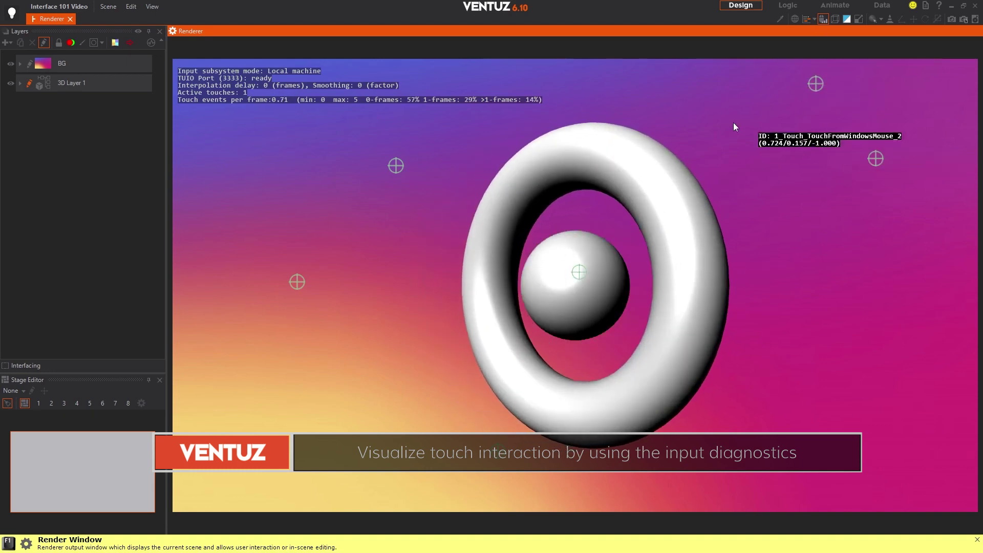
click(719, 114)
click(744, 291)
click(237, 128)
click(268, 134)
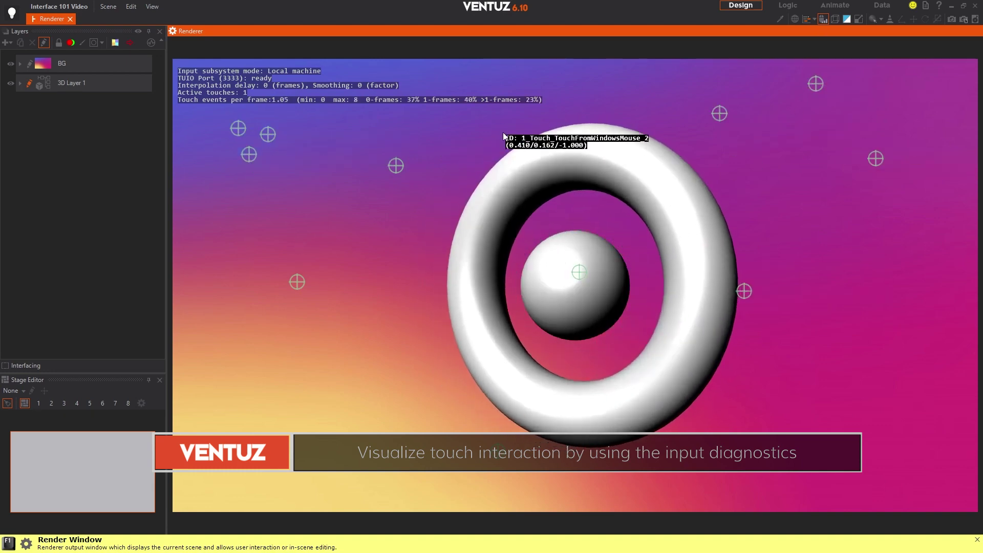
click(824, 22)
click(837, 20)
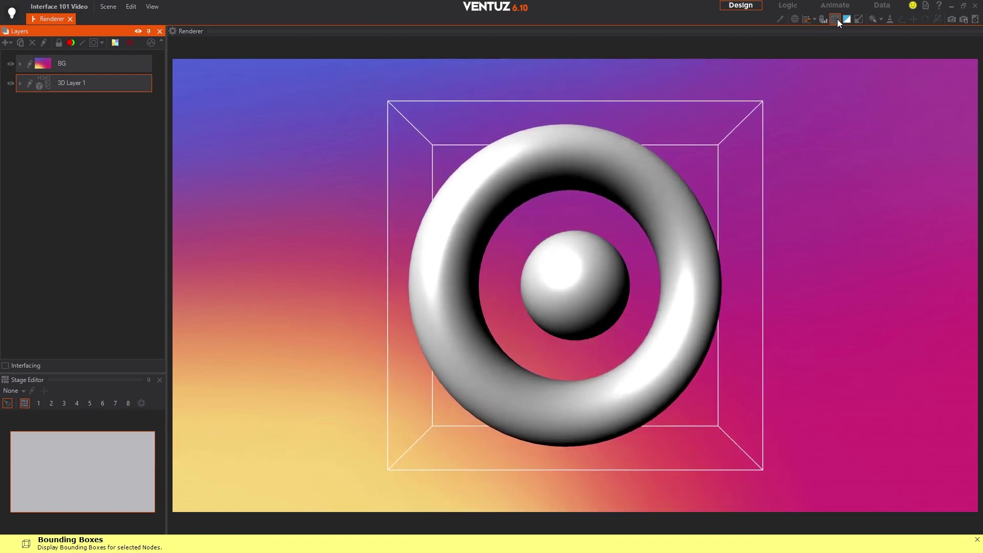
click(847, 21)
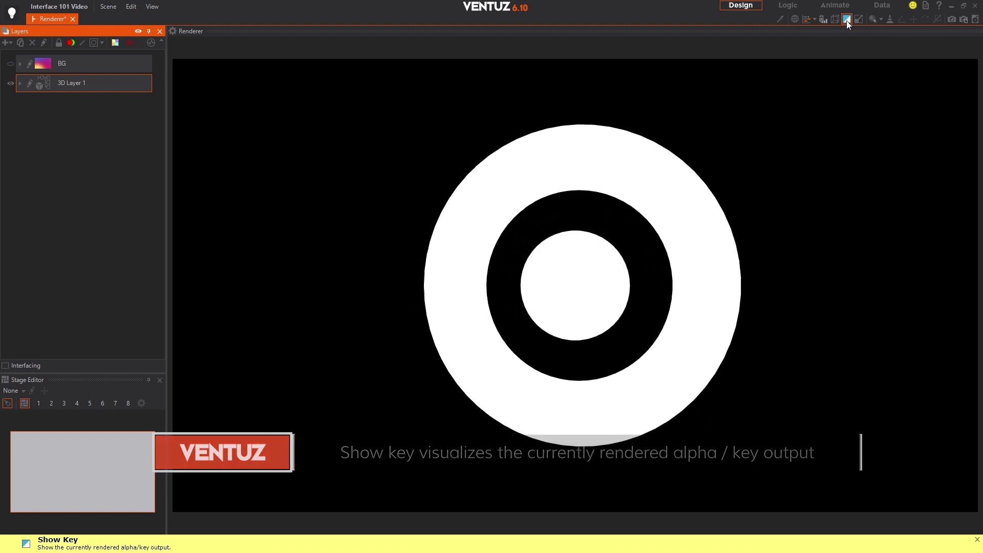
click(847, 21)
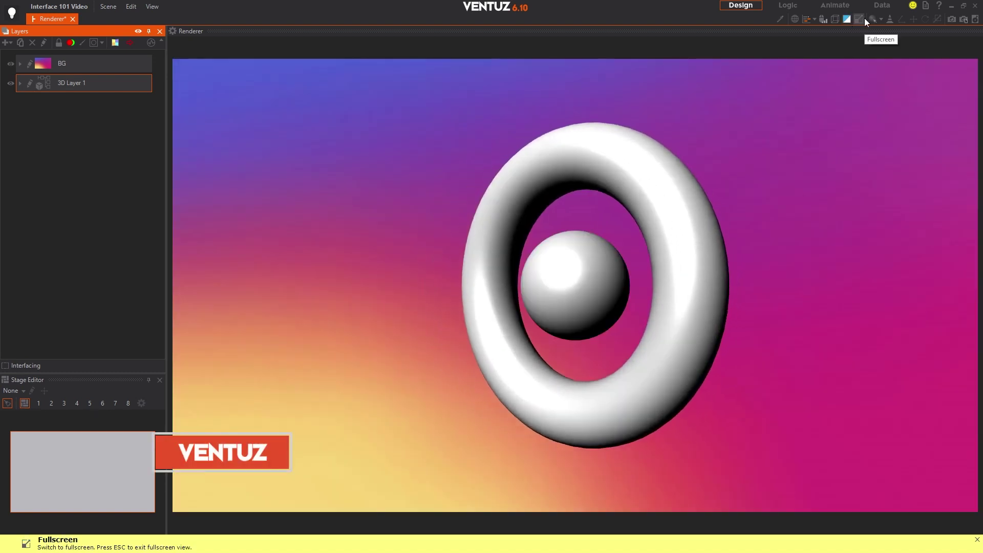
click(864, 17)
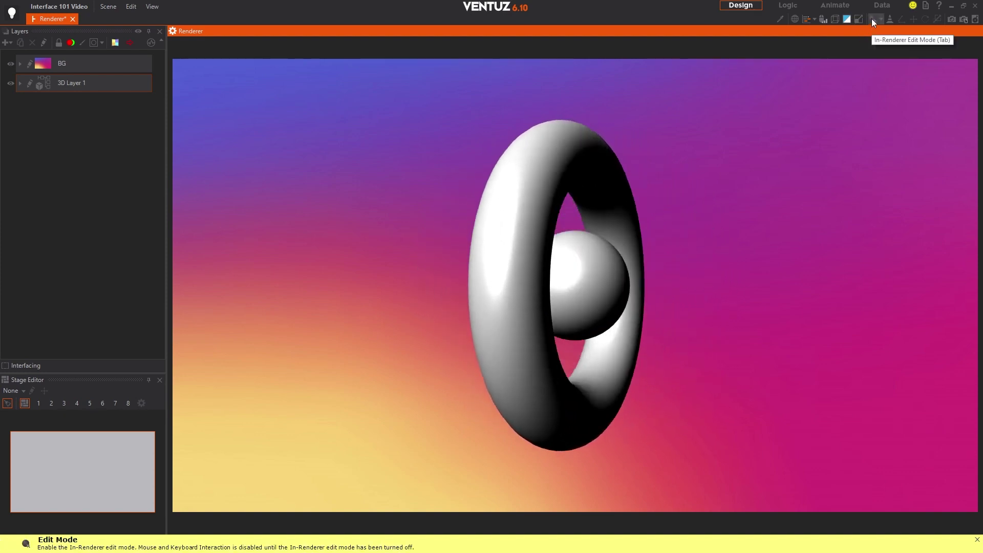
click(871, 18)
Step: Select the torus and sphere, show cameras and lights, and pick the translate gizmo
click(672, 173)
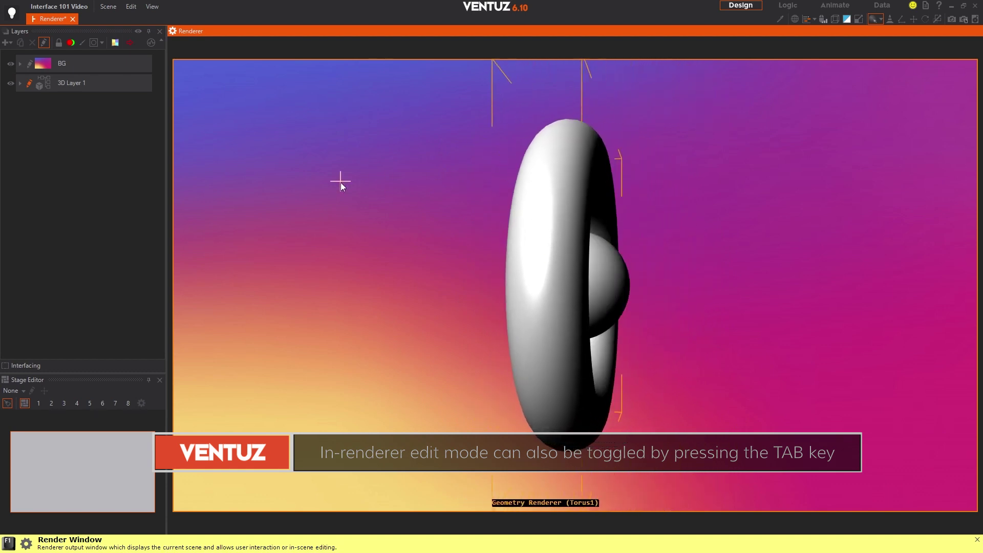
click(585, 280)
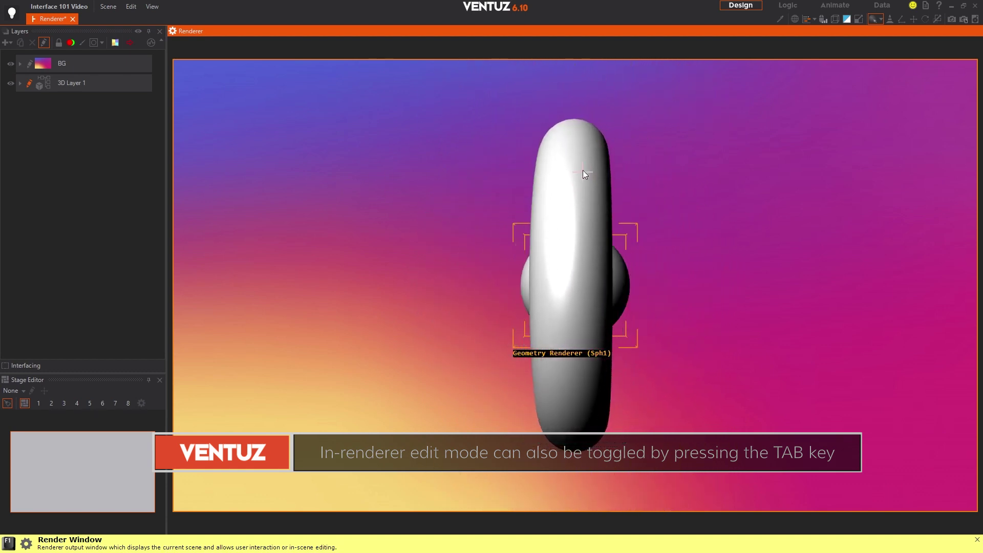
click(562, 146)
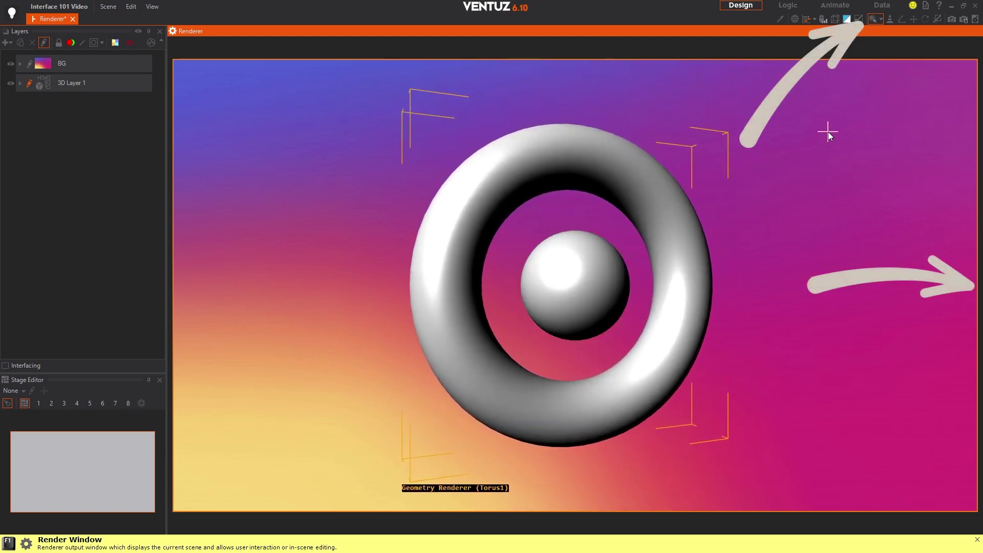
click(821, 130)
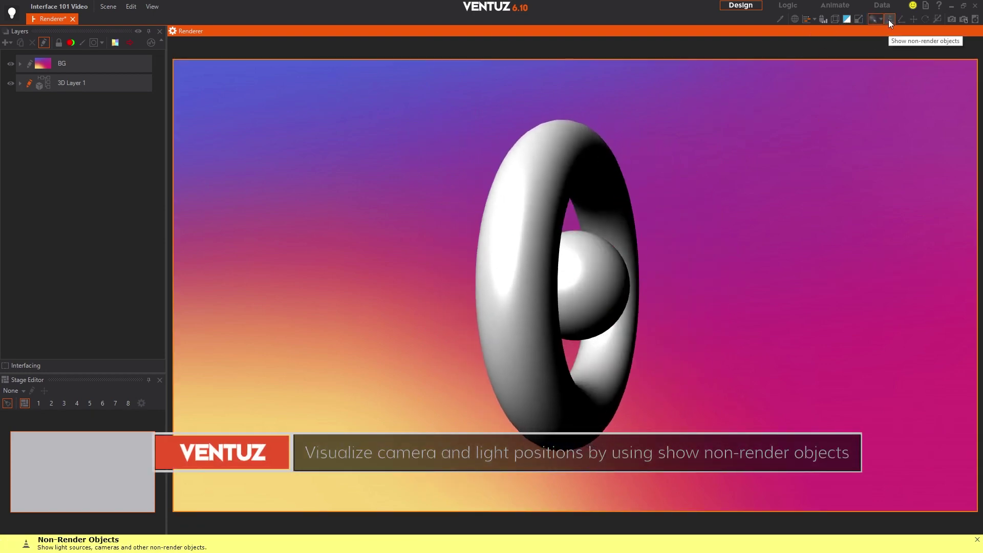
click(889, 20)
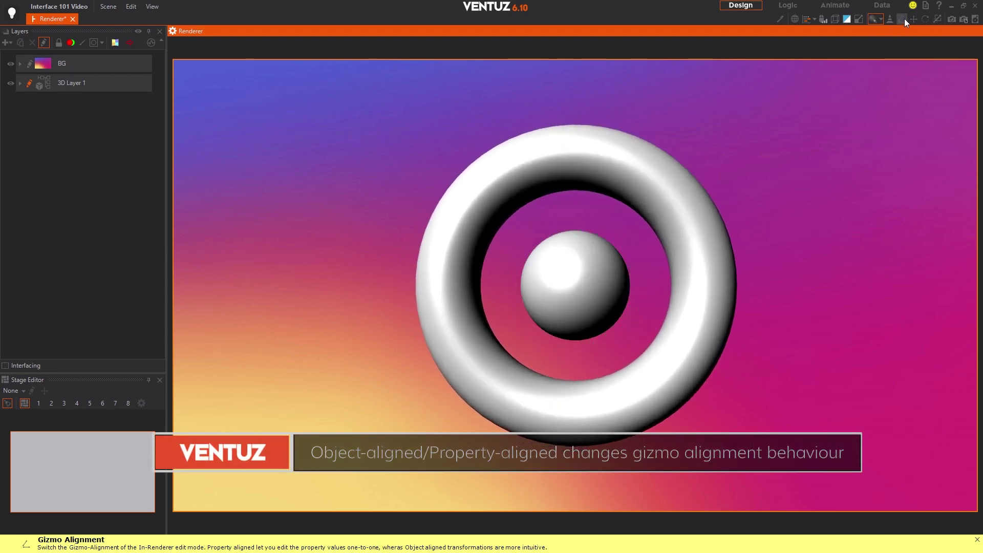
click(902, 19)
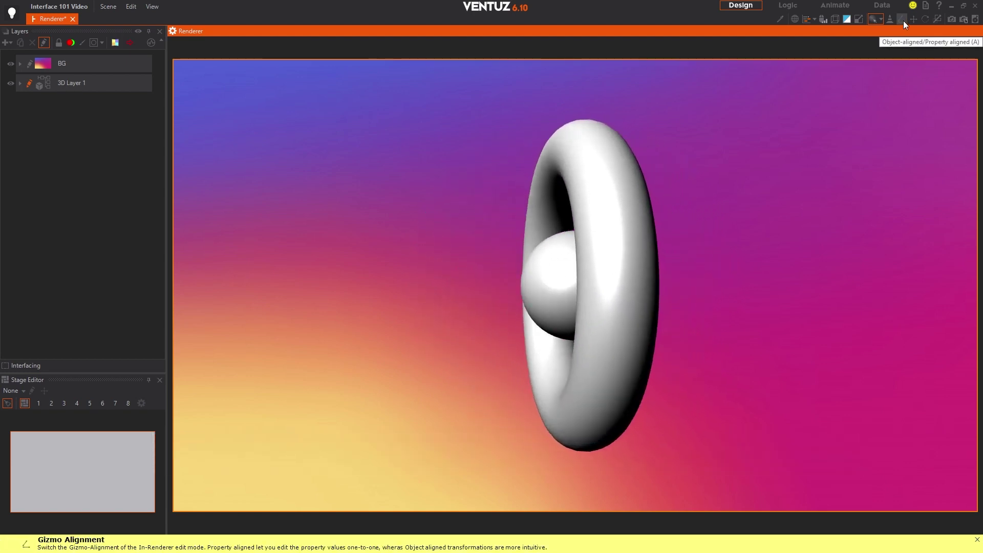
click(913, 19)
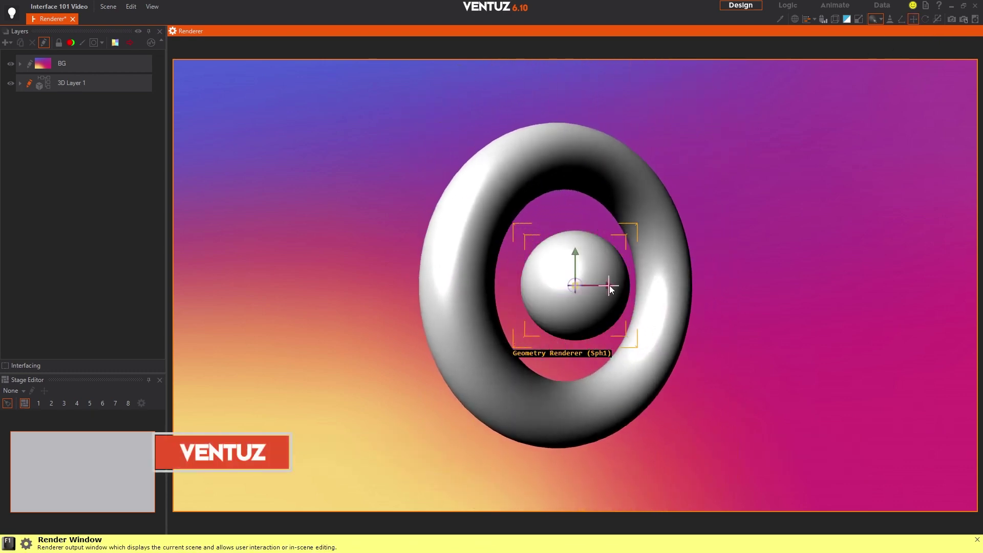
Step: Move the sphere right of the torus and back, then spin it about its vertical axis
drag(614, 289, 871, 288)
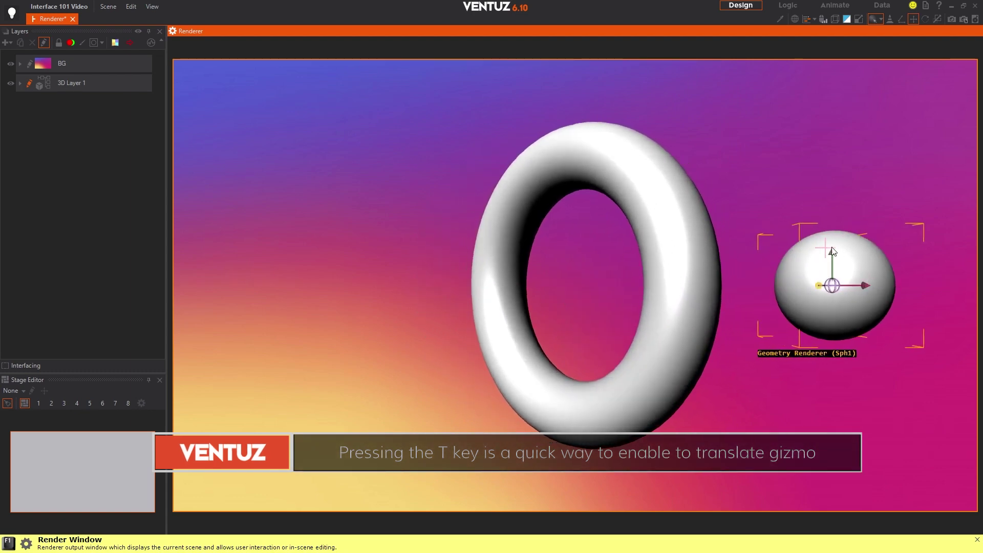
drag(831, 251, 589, 254)
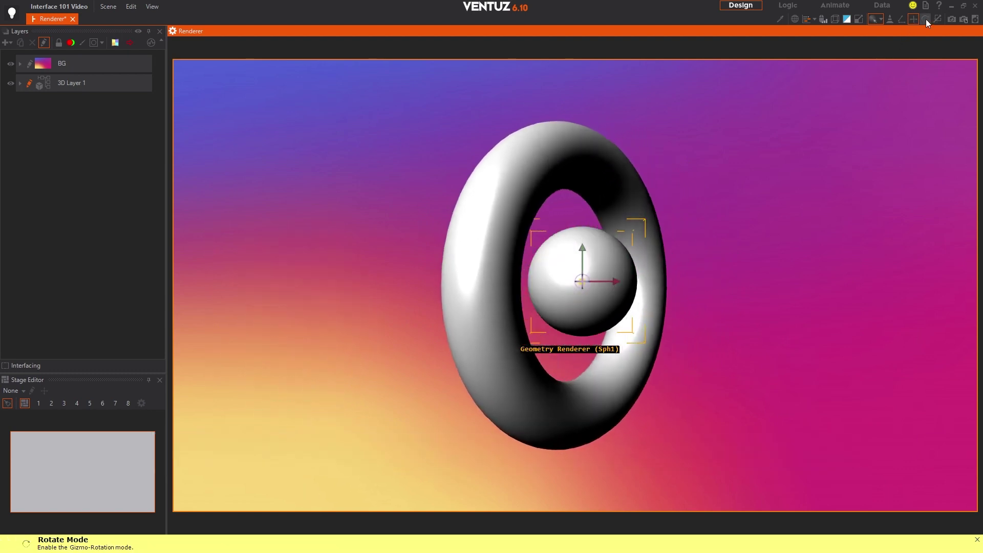
click(926, 19)
drag(608, 278, 545, 320)
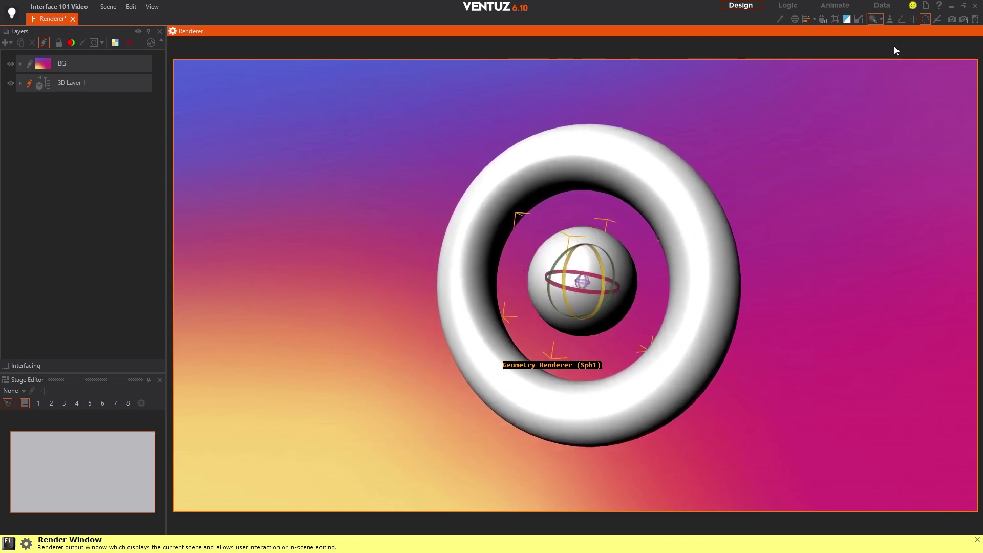
Step: Scale Sph1 vertically, along X and along Z into a wide ellipsoid, then deselect it
click(937, 20)
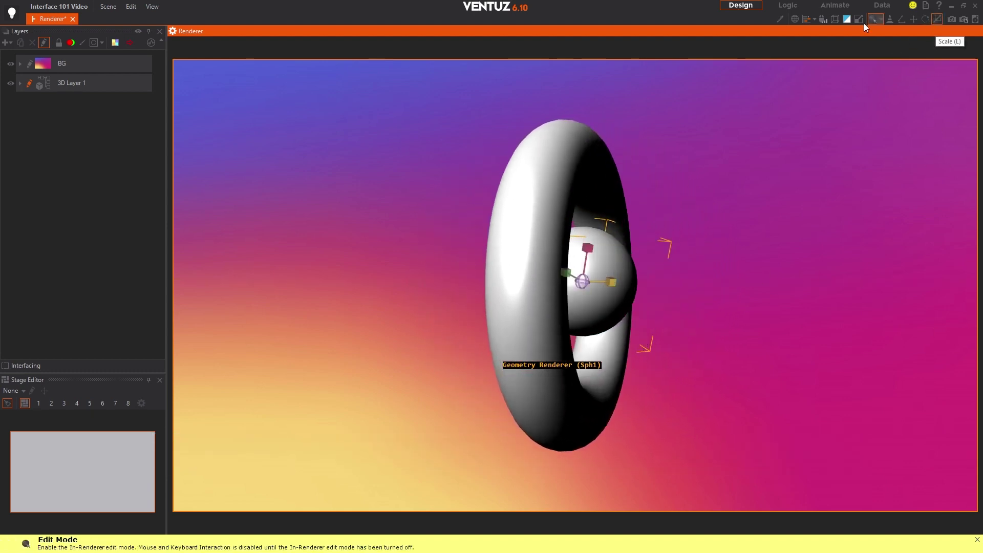
drag(589, 247, 606, 217)
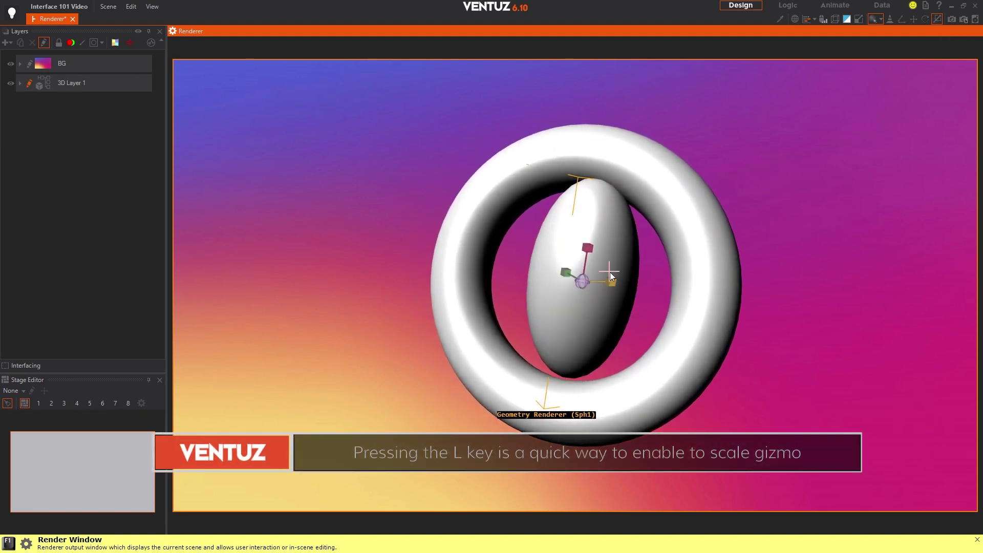
drag(613, 282, 676, 263)
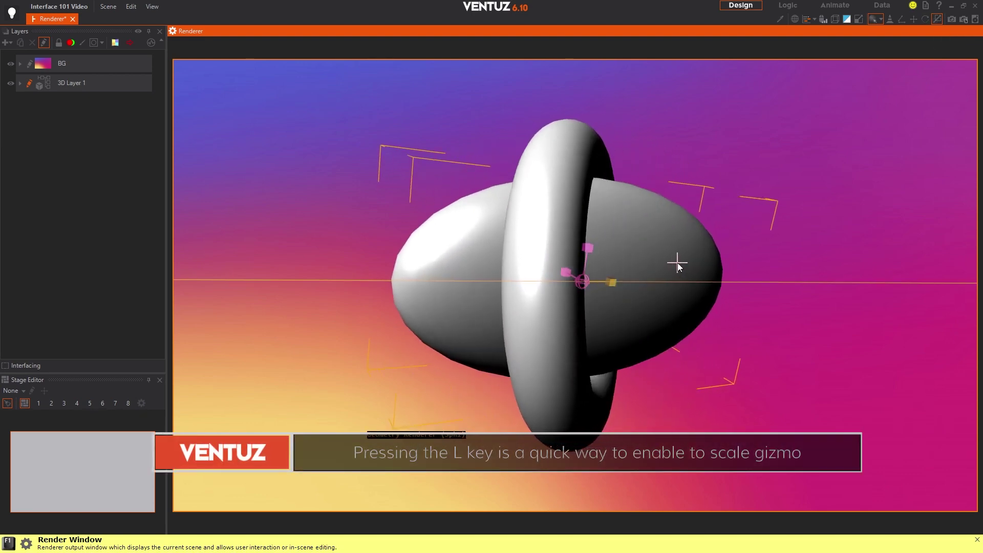
drag(570, 278, 587, 284)
click(773, 250)
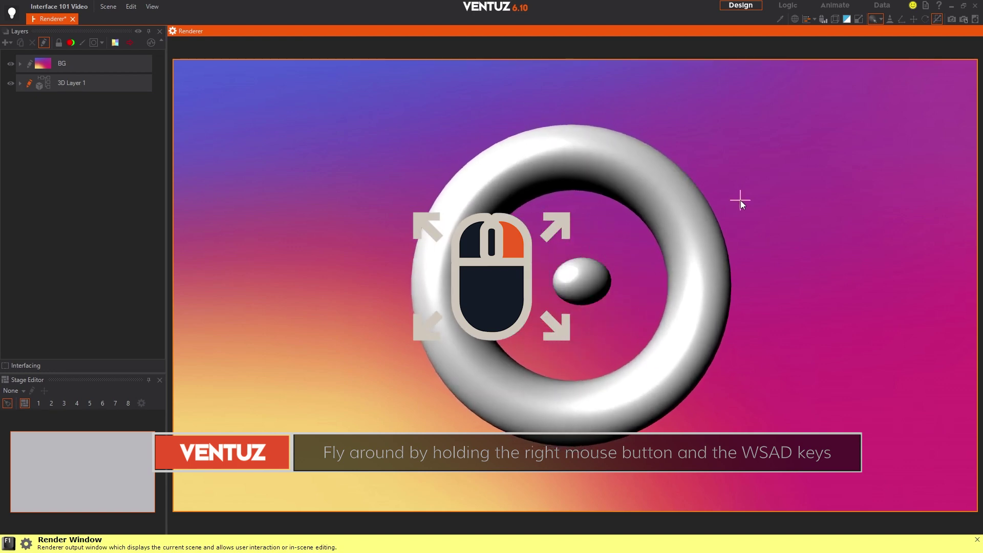
Step: Fly the free-flight camera forward with W and Tab toward the torus
right_drag(763, 196, 763, 196)
key(w)
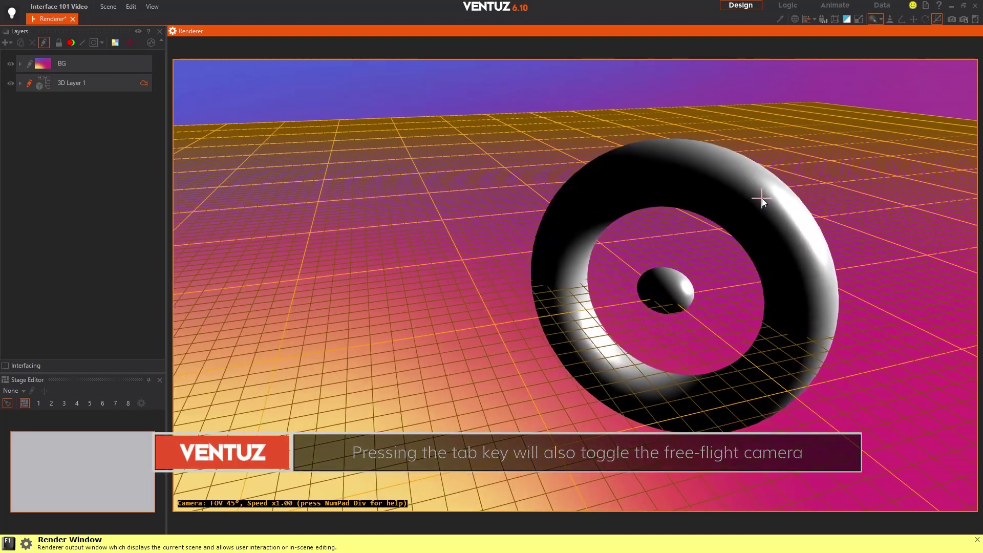
key(Tab)
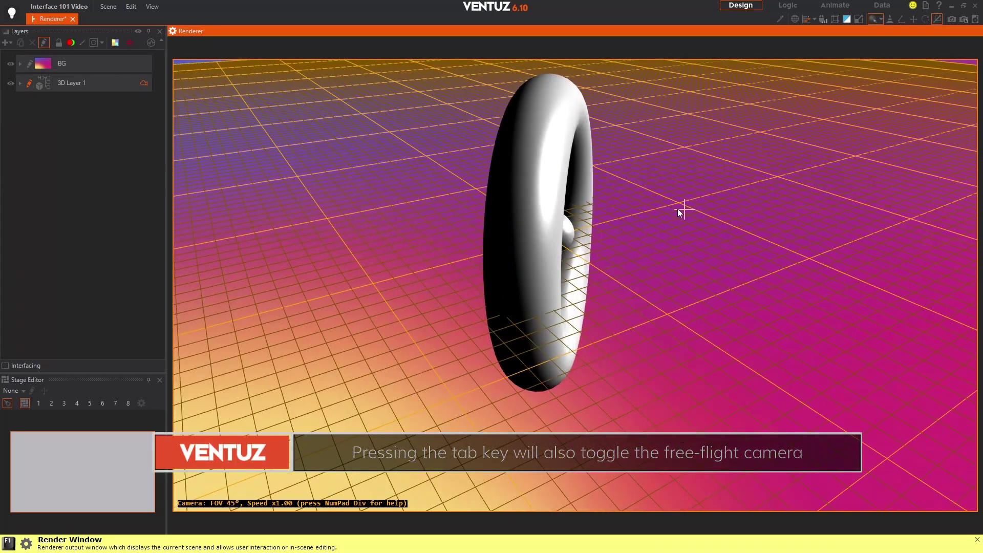
key(Tab)
right_drag(658, 204, 658, 204)
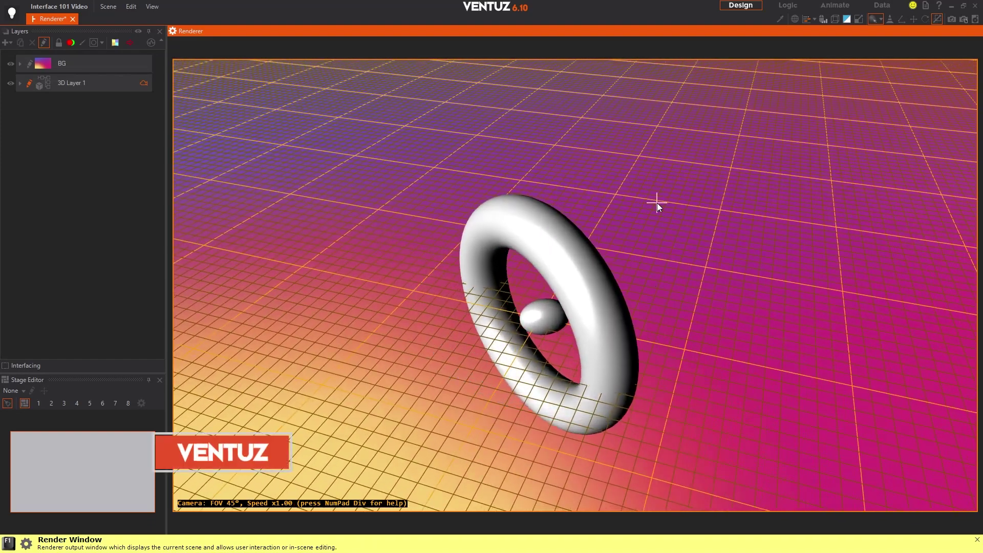
Step: Show the free-flight camera help, then fly over the grid until the torus fills the view
key(KP_Divide)
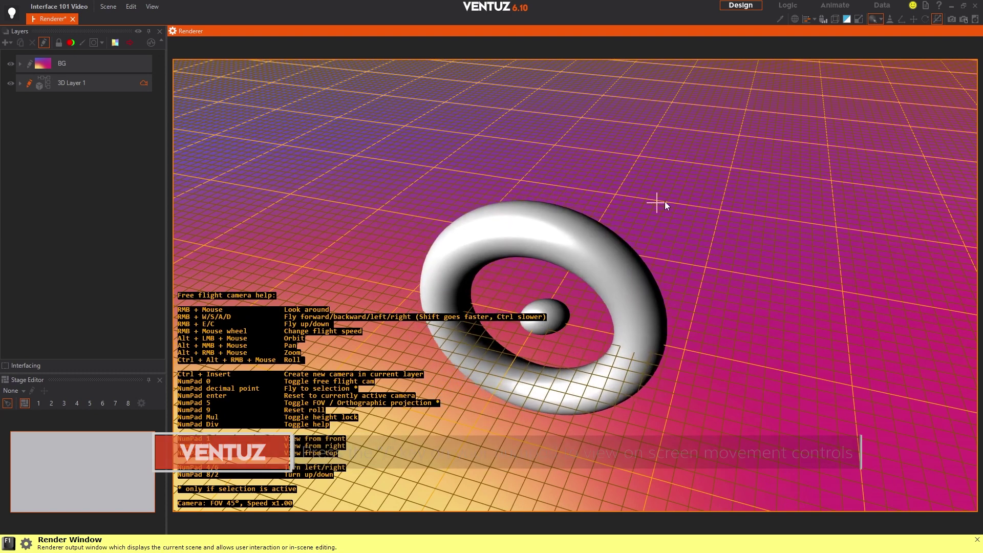
key(w)
right_drag(617, 198, 616, 198)
key(w)
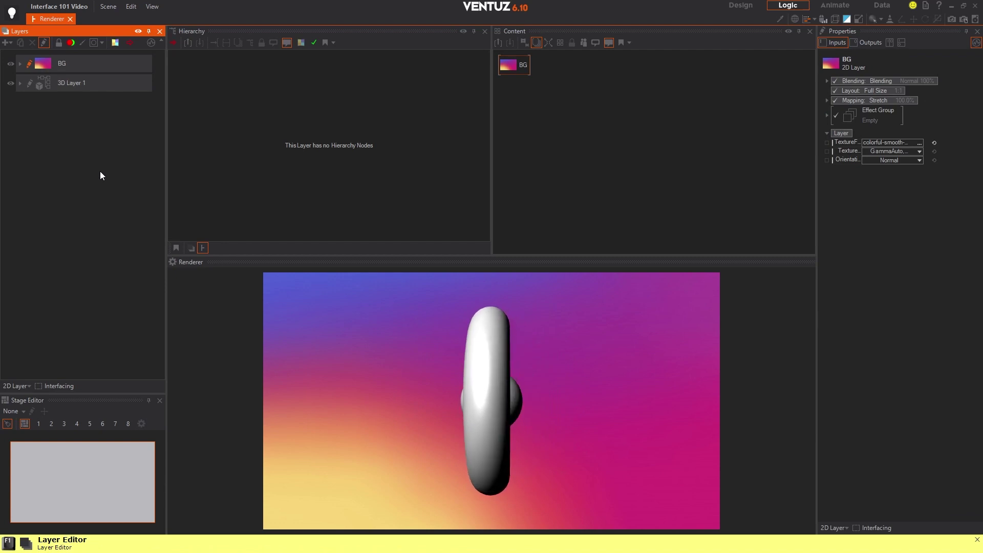
click(9, 43)
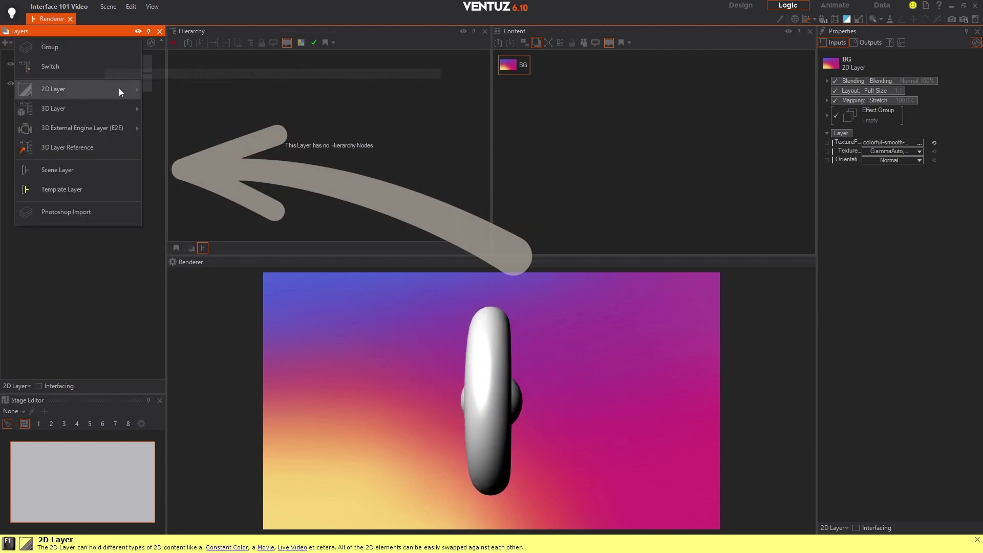
mouse_move(117, 107)
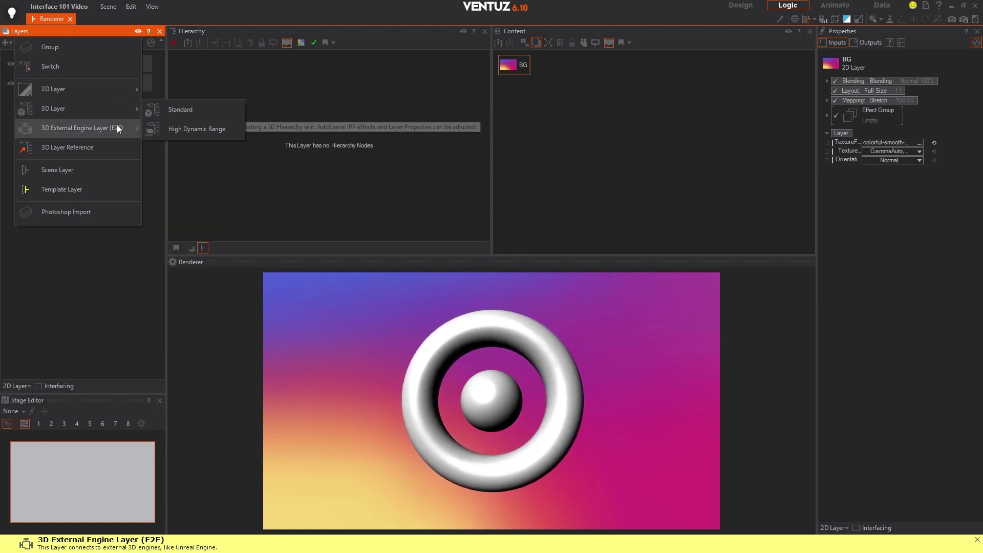
click(117, 108)
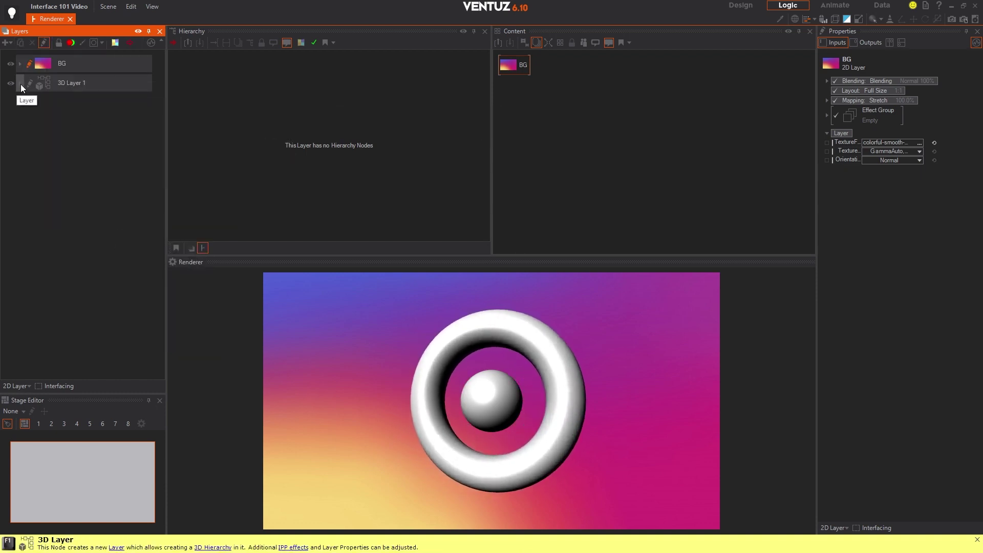
click(20, 84)
click(29, 167)
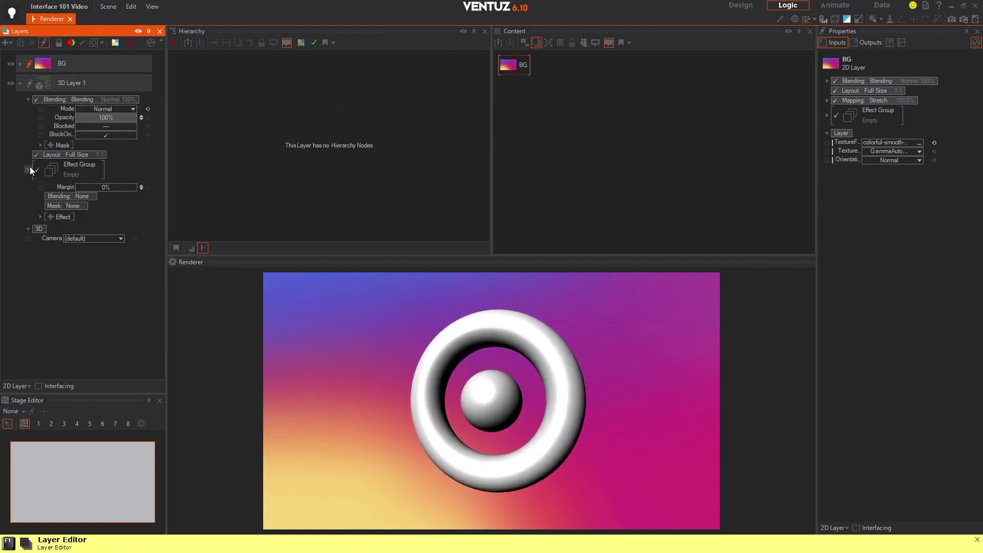
click(88, 153)
click(74, 180)
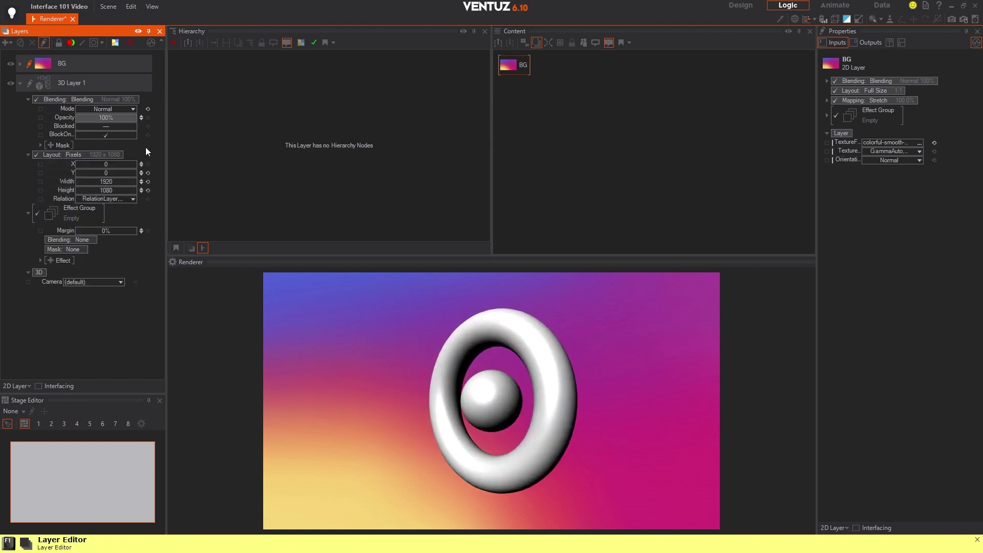
click(50, 260)
click(96, 306)
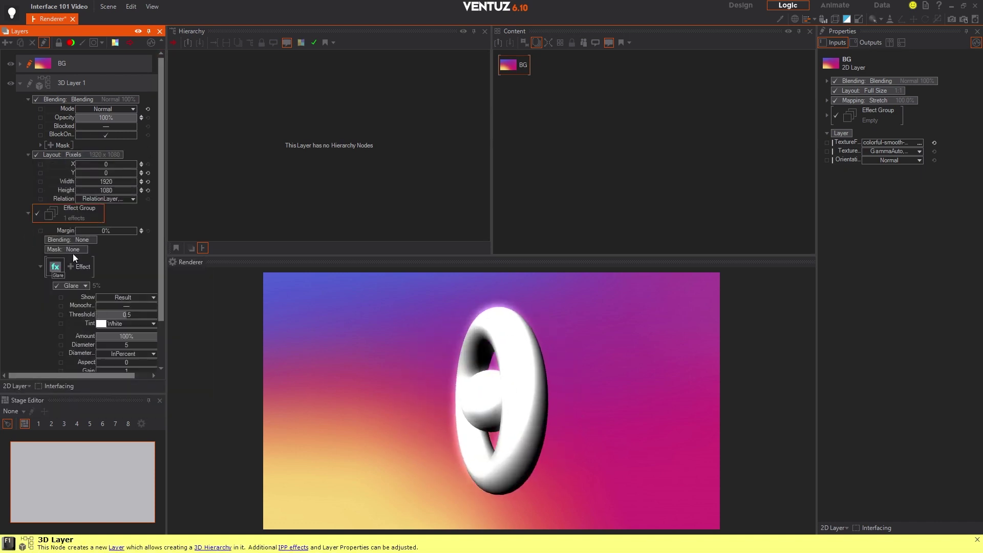
click(73, 264)
click(89, 300)
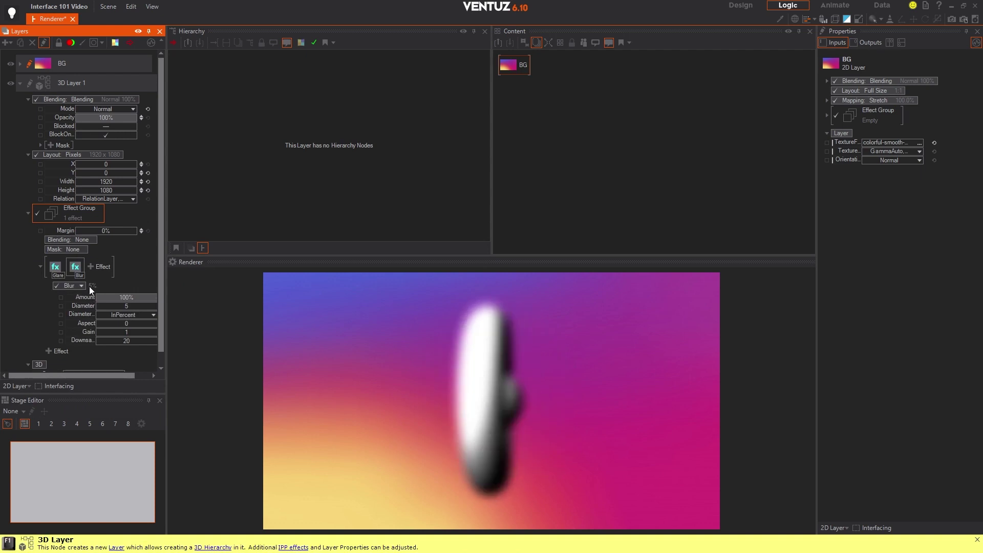
key(ctrl+z)
key(ctrl+z)
Step: Enter 3D Layer 1's hierarchy and select the Axis node above Torus1 to reveal its RotationY link
click(36, 84)
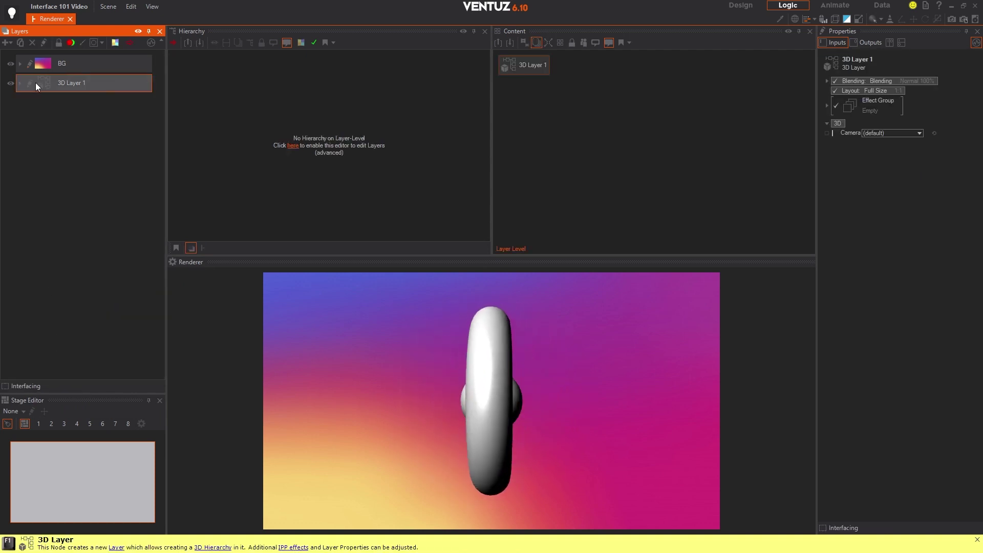
click(26, 83)
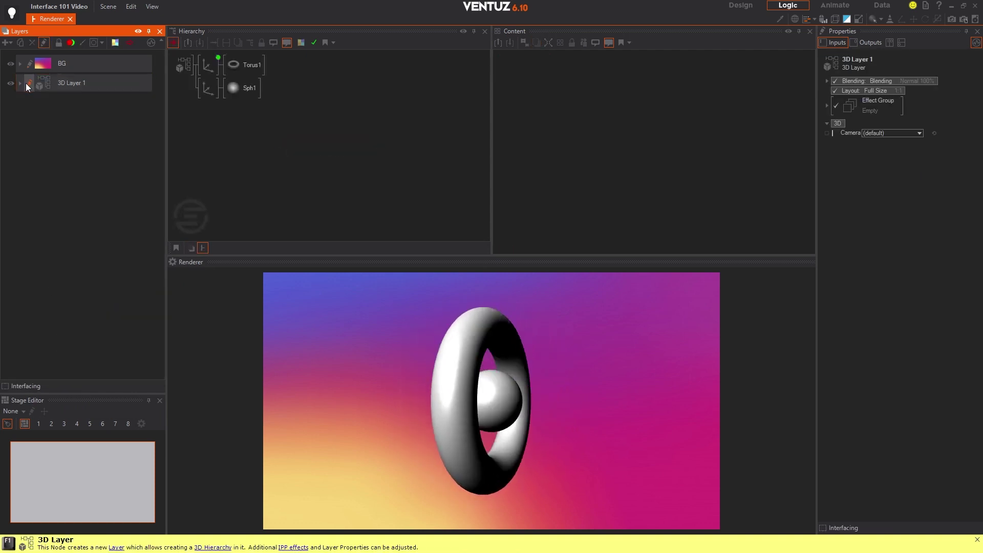
click(210, 65)
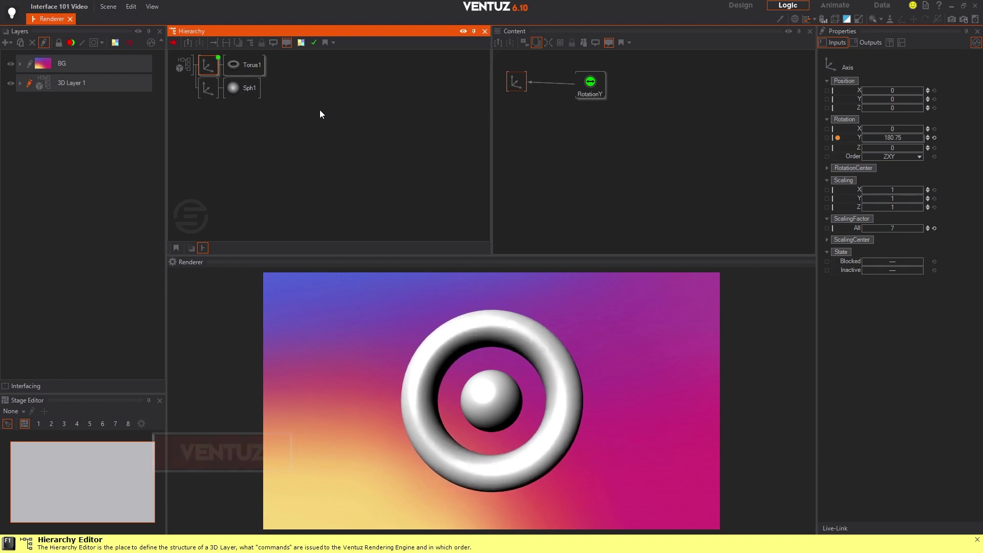
click(215, 66)
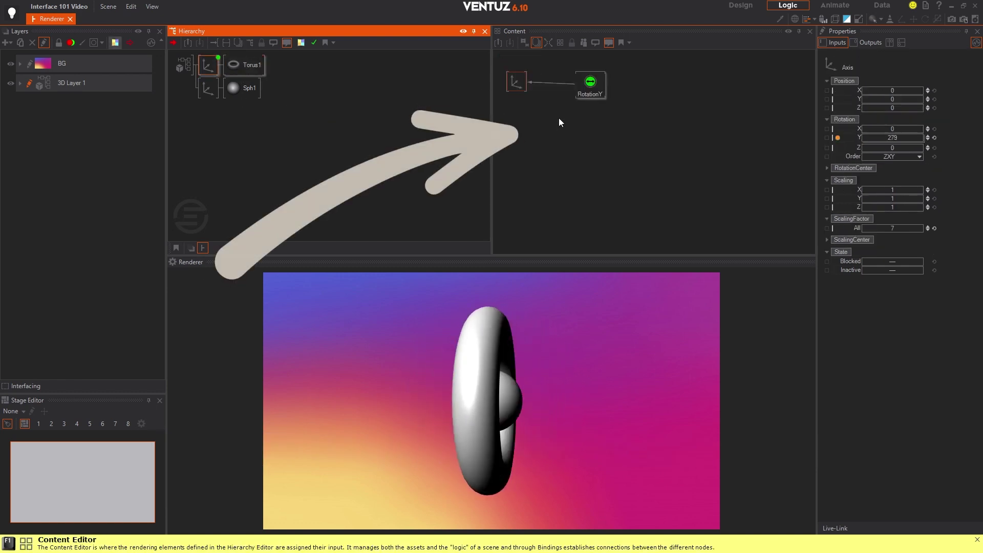
Step: Reposition the Axis and RotationY nodes in the Content editor, clear the selection and open the View menu
drag(518, 81, 651, 133)
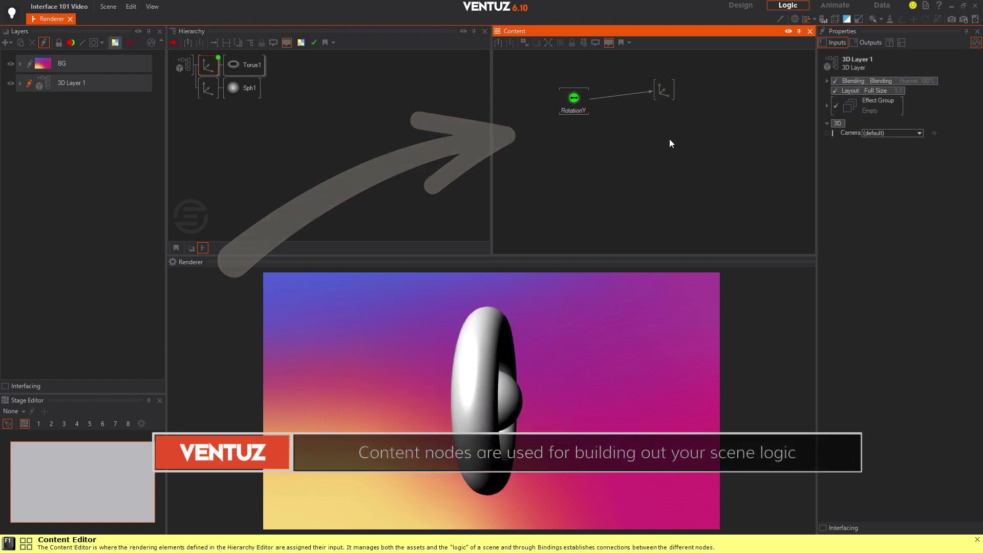
drag(584, 109, 741, 133)
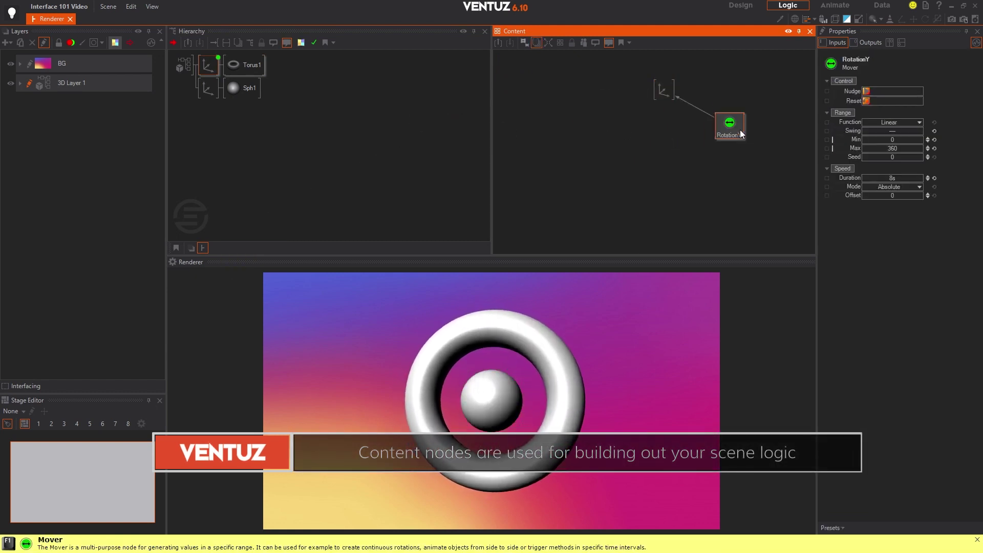
drag(608, 105, 559, 129)
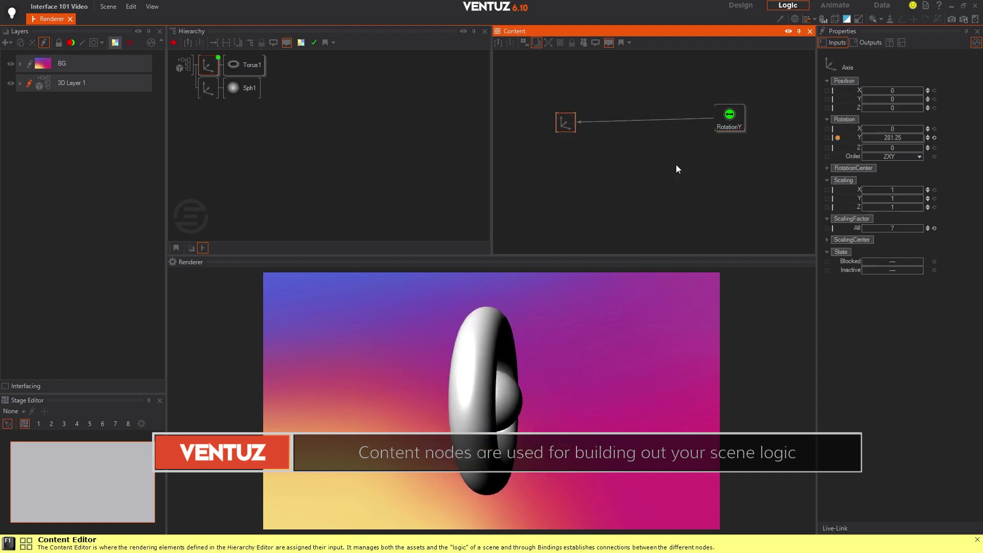
click(709, 155)
click(713, 159)
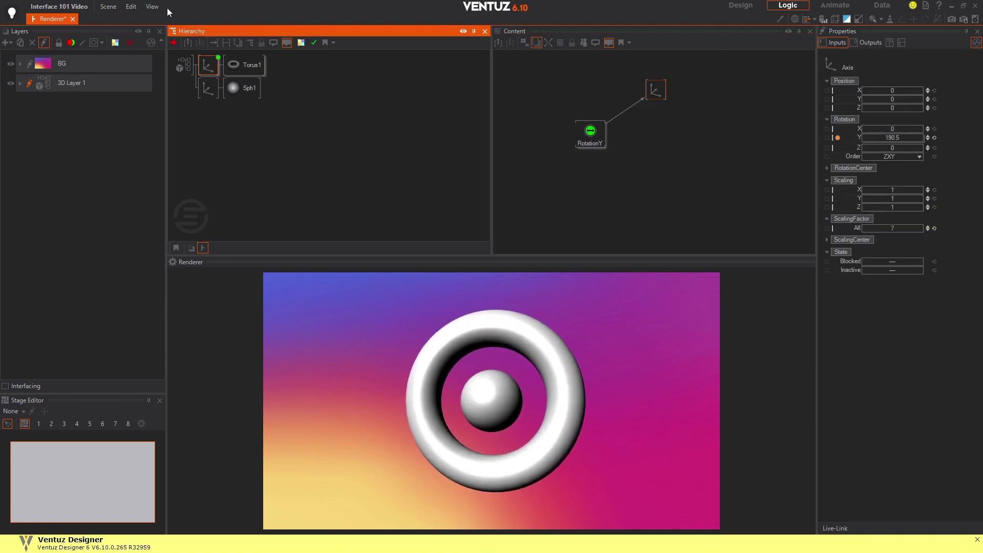
click(152, 7)
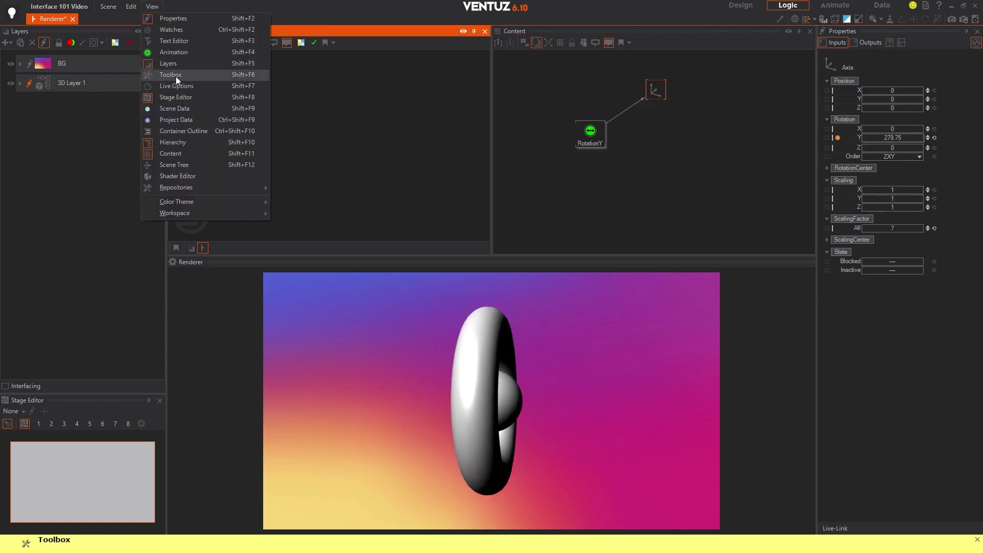
Step: Open the Toolbox and browse Texture, Color/Material, Sound, Logic, Text, I/O, Interaction, VR/AR and Layers nodes
click(194, 75)
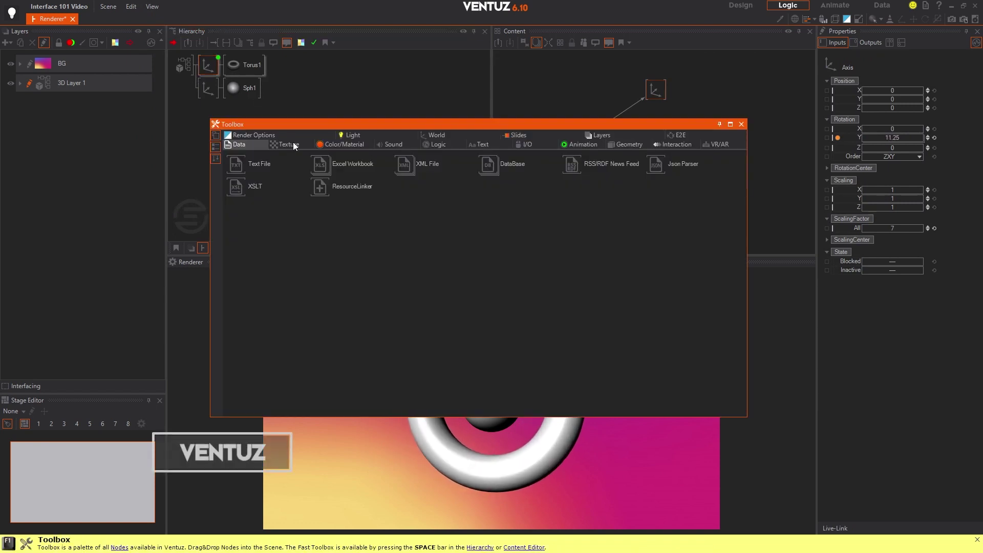
click(294, 142)
click(337, 145)
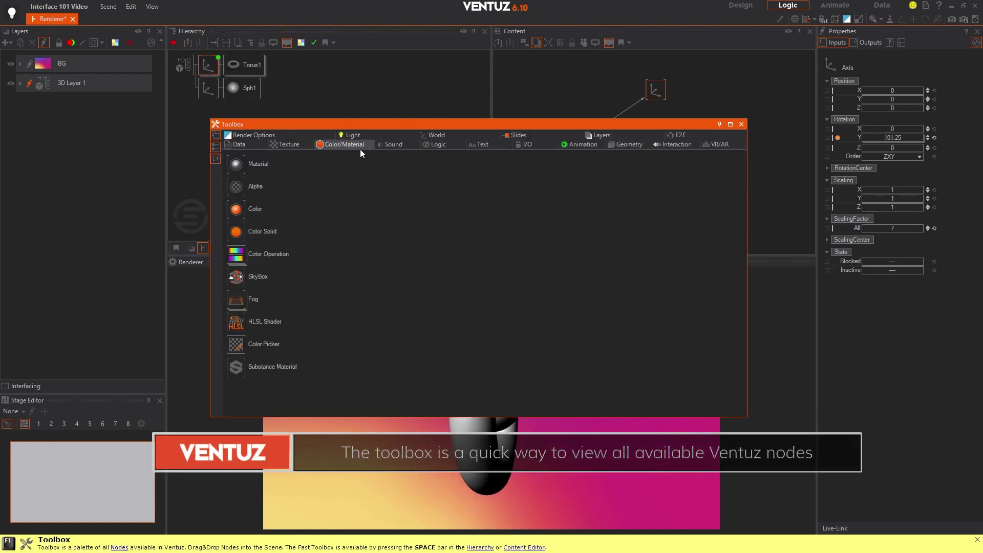
click(391, 144)
click(439, 144)
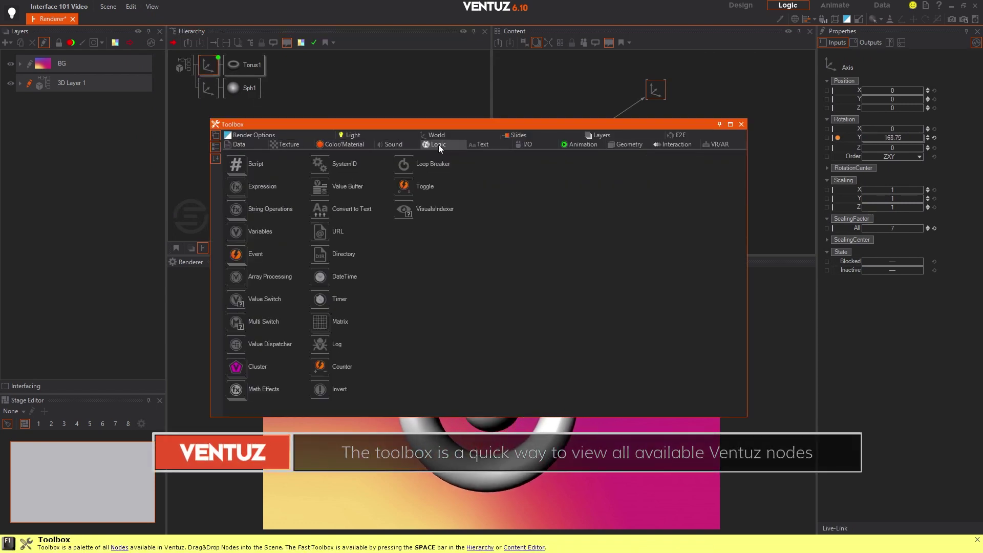
click(483, 146)
click(531, 145)
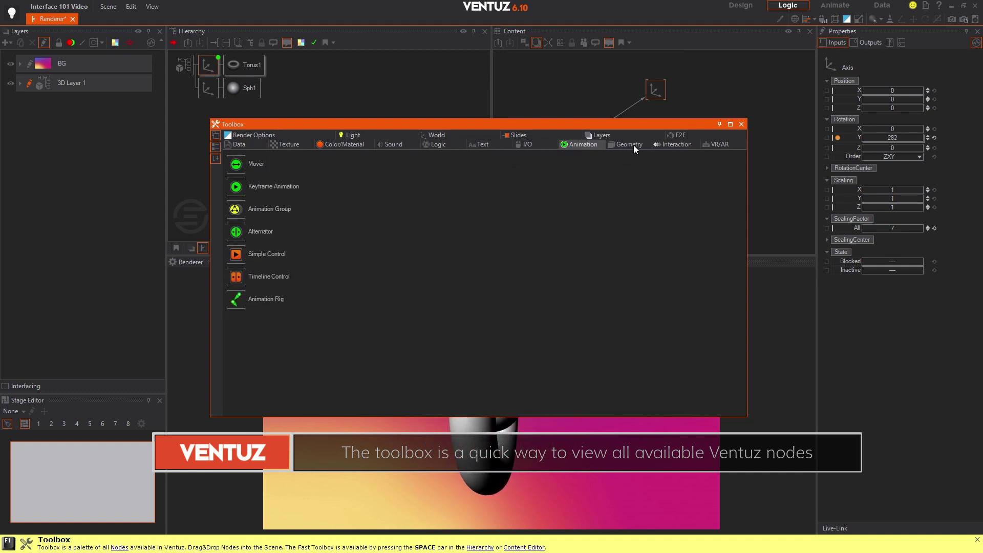
click(674, 147)
click(708, 145)
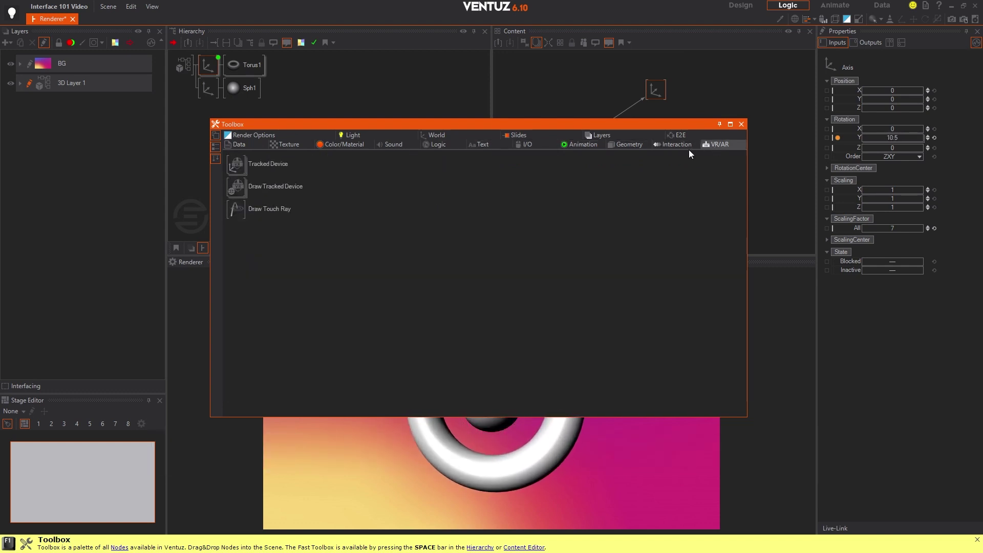
click(610, 146)
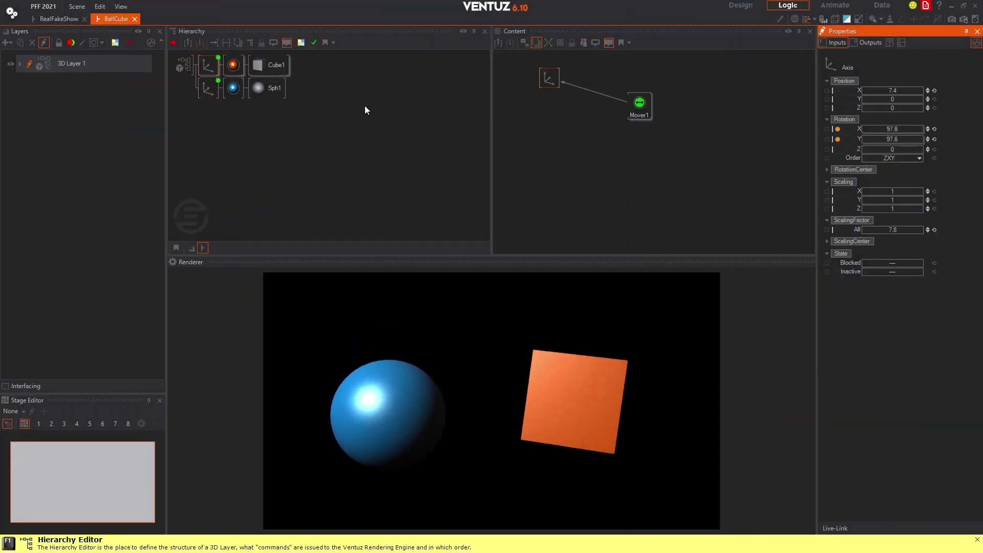
Step: Inspect Cube1's material and geometry settings, returning to its material colour
click(232, 63)
click(265, 65)
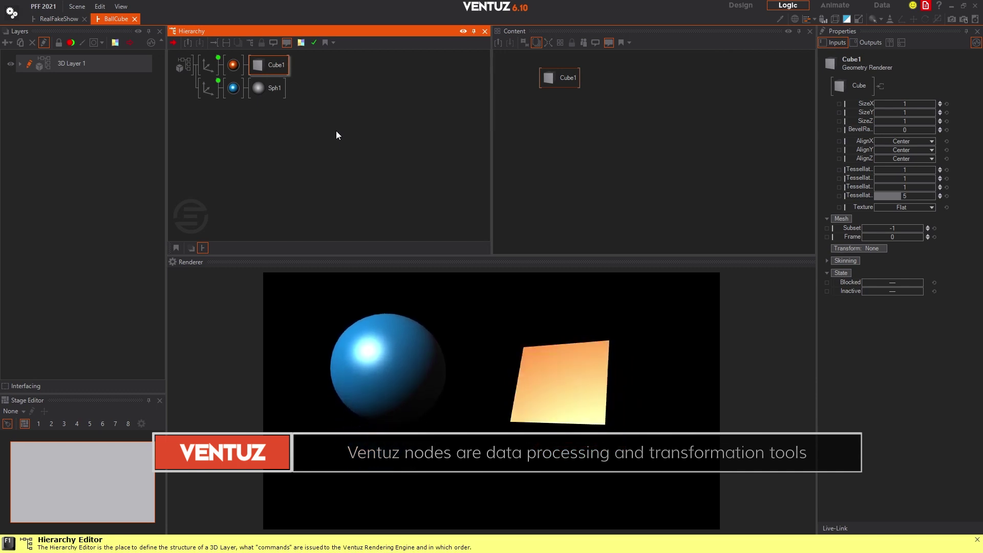
click(233, 66)
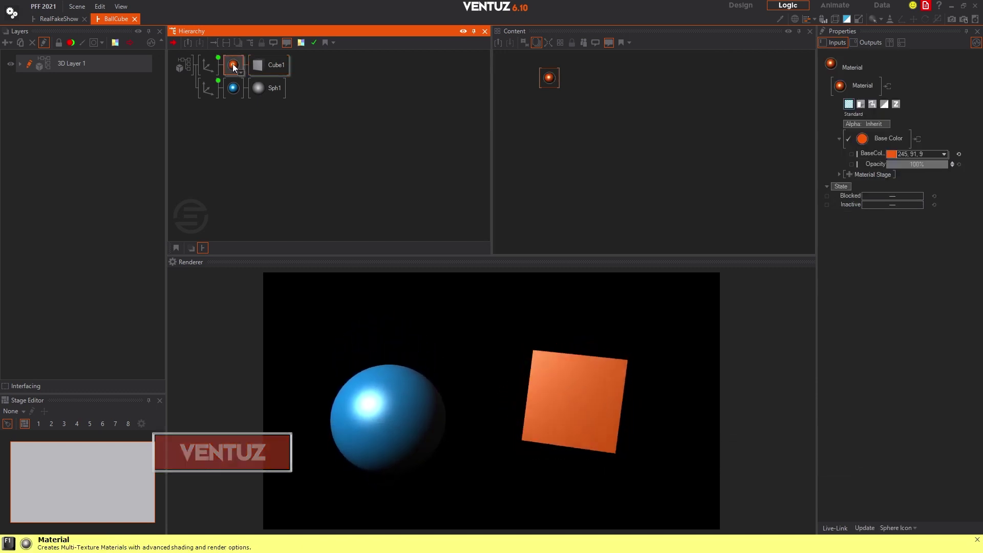
Step: Select the sphere's Axis node and show its outputs alongside its inputs
click(207, 90)
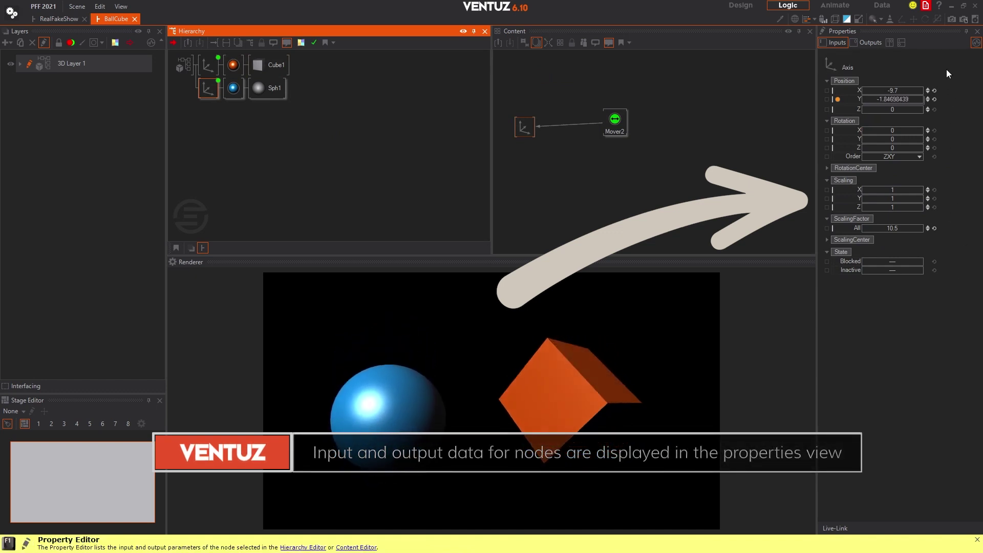
click(871, 45)
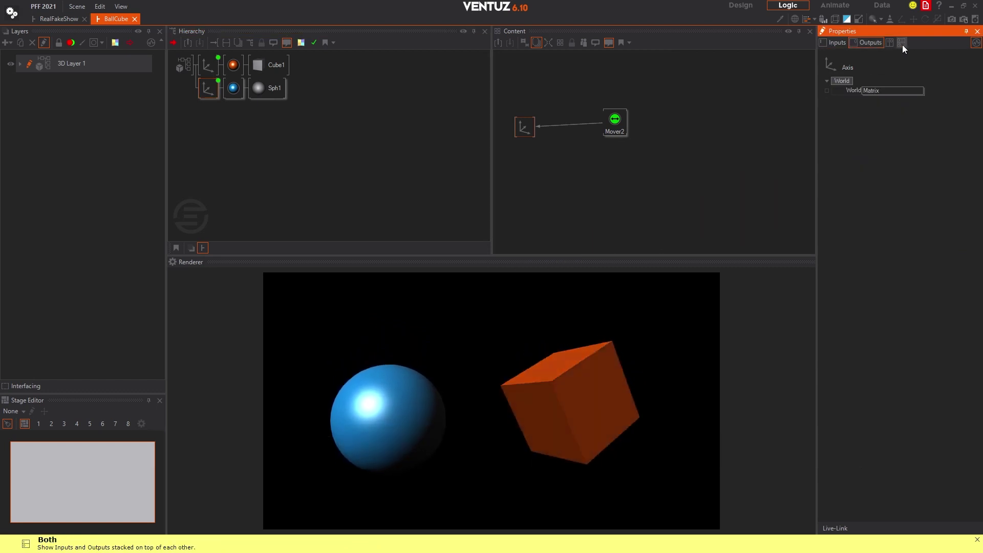
click(902, 43)
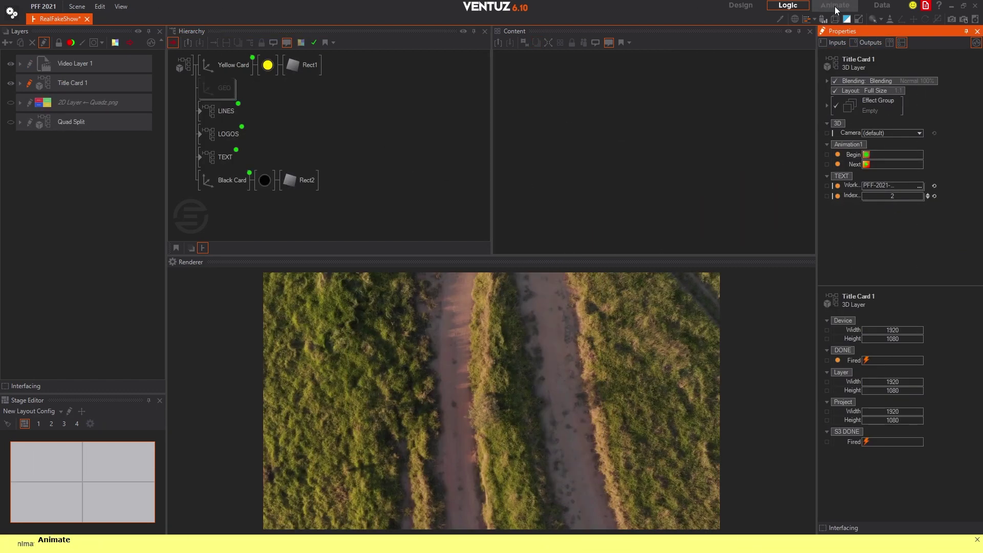
Step: In the Animate workspace, scrub Title Card 1's timeline to about 00:01:01 and play it from S1
click(835, 6)
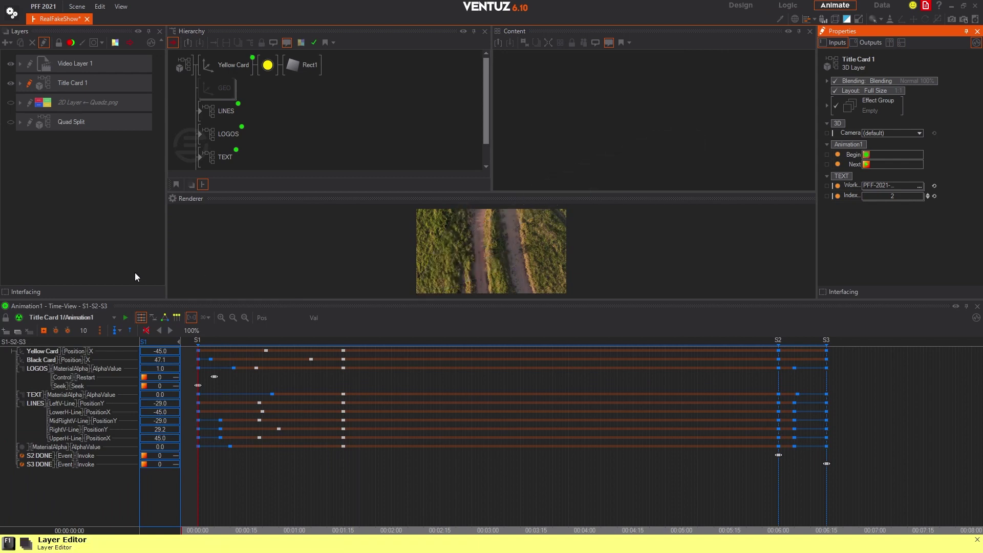
click(141, 318)
click(201, 465)
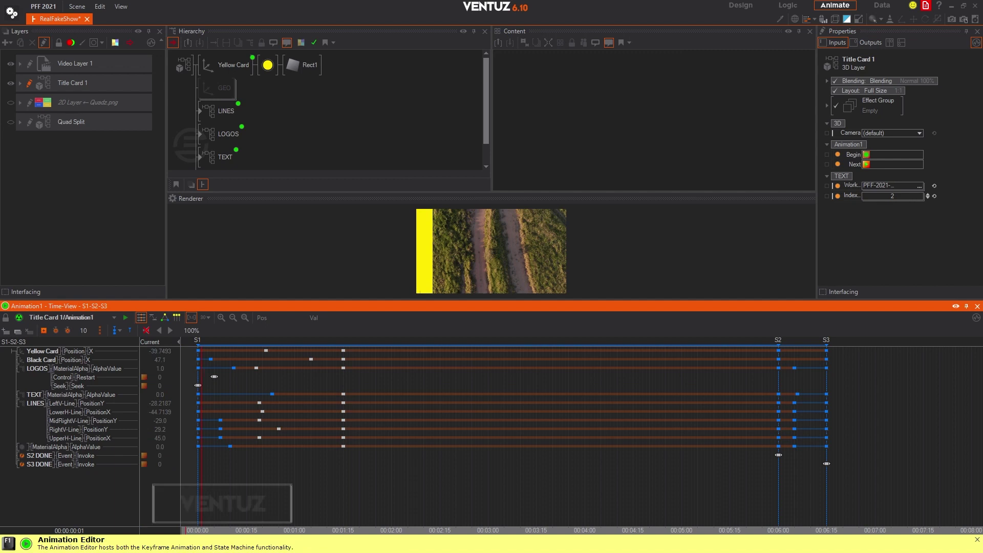
drag(201, 465, 199, 459)
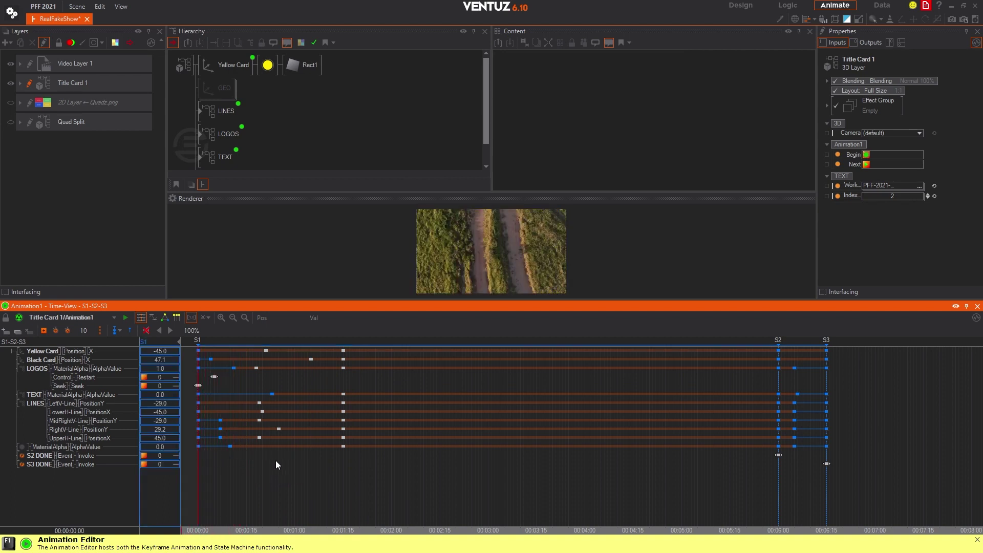
key(space)
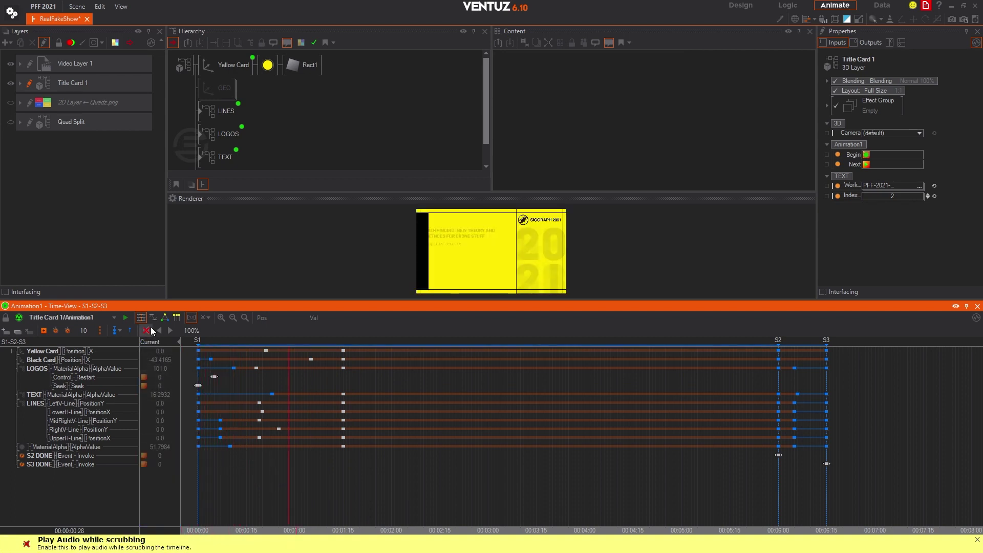
click(152, 318)
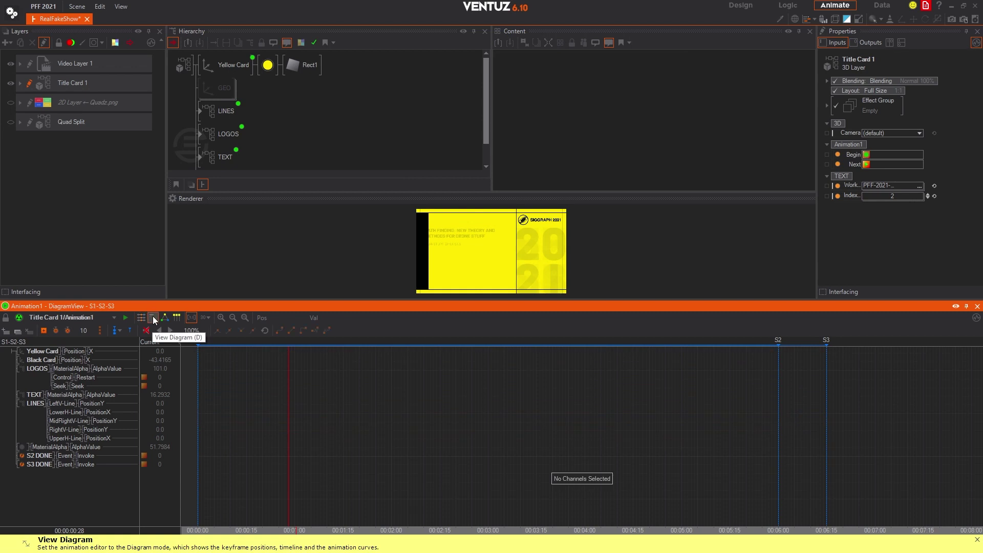
click(13, 342)
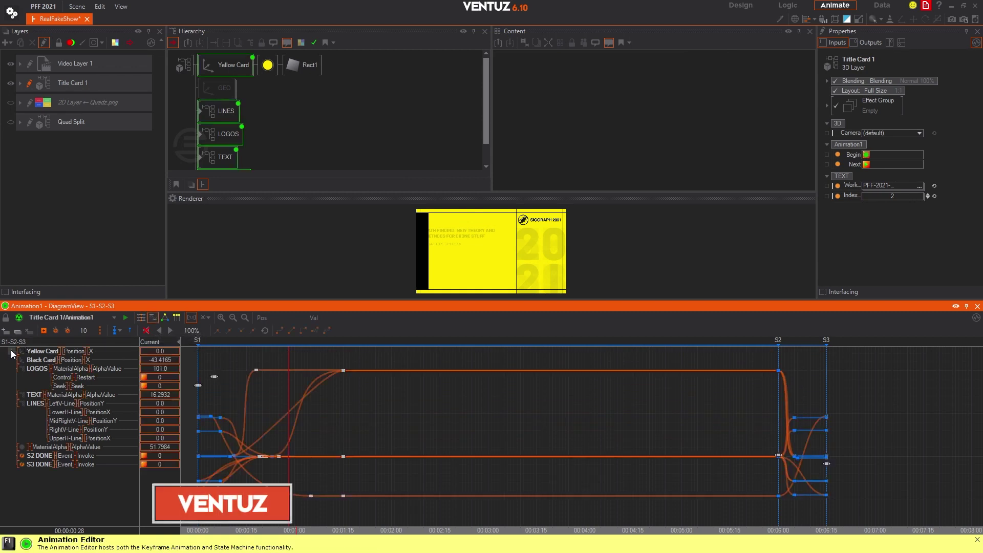
drag(224, 355, 199, 361)
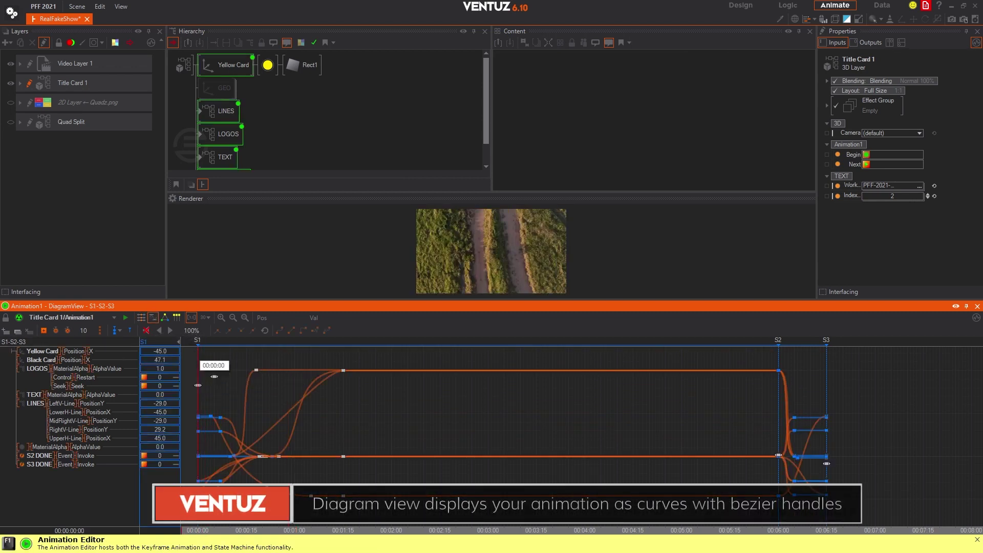
drag(206, 523, 204, 530)
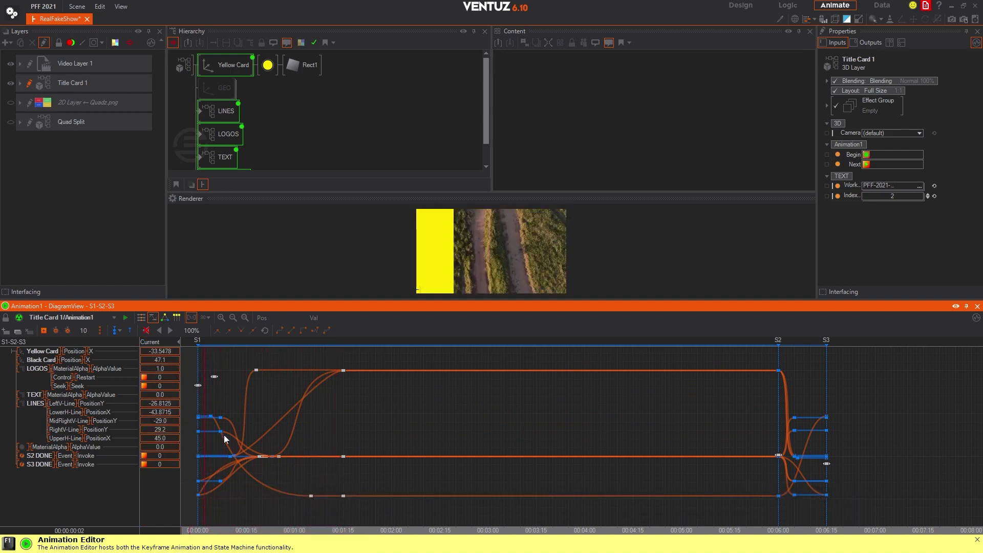
click(163, 319)
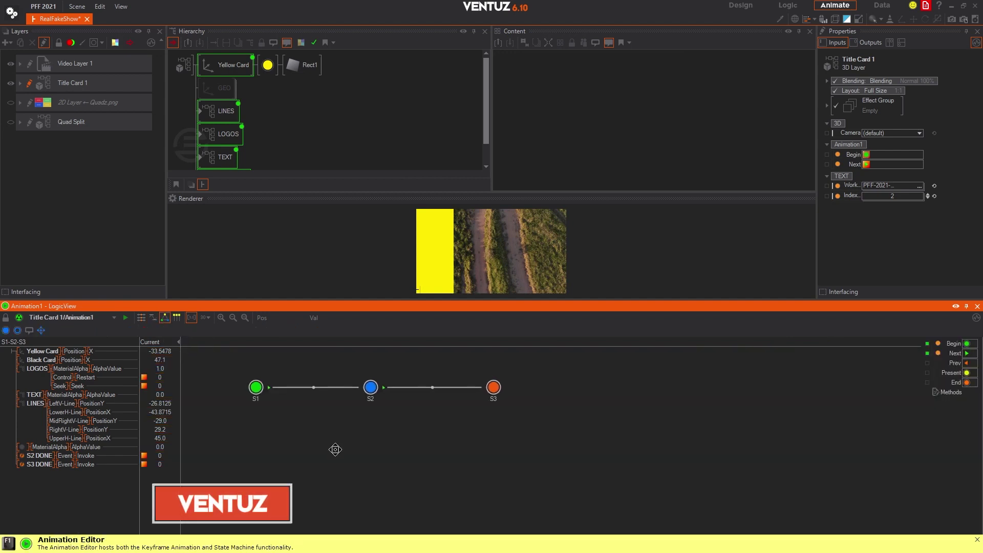
middle_drag(334, 450, 340, 467)
click(262, 415)
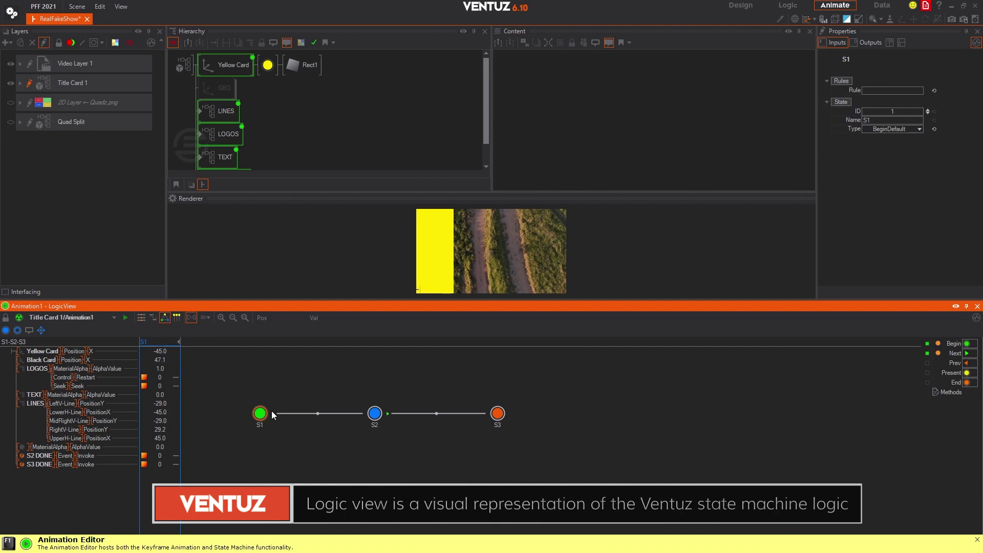
click(498, 415)
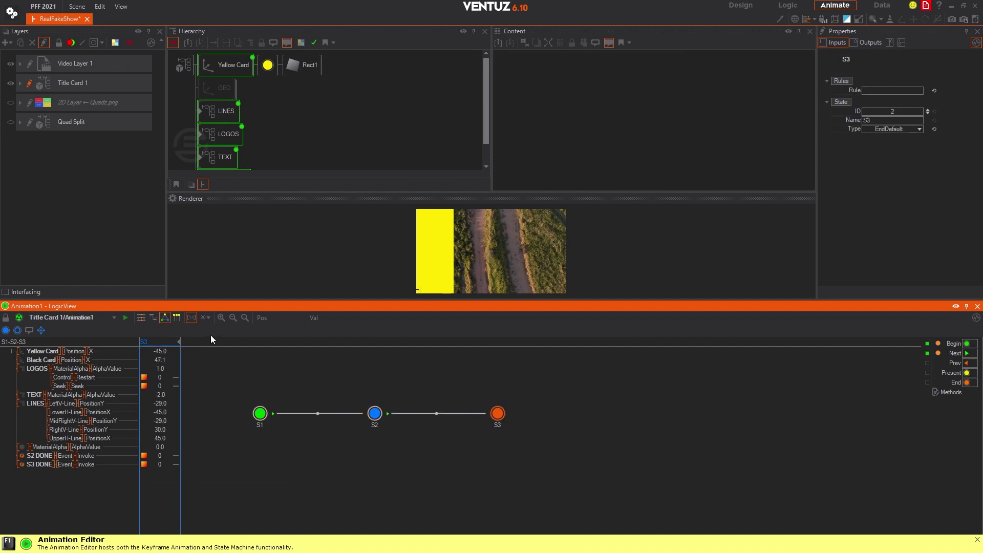
click(181, 317)
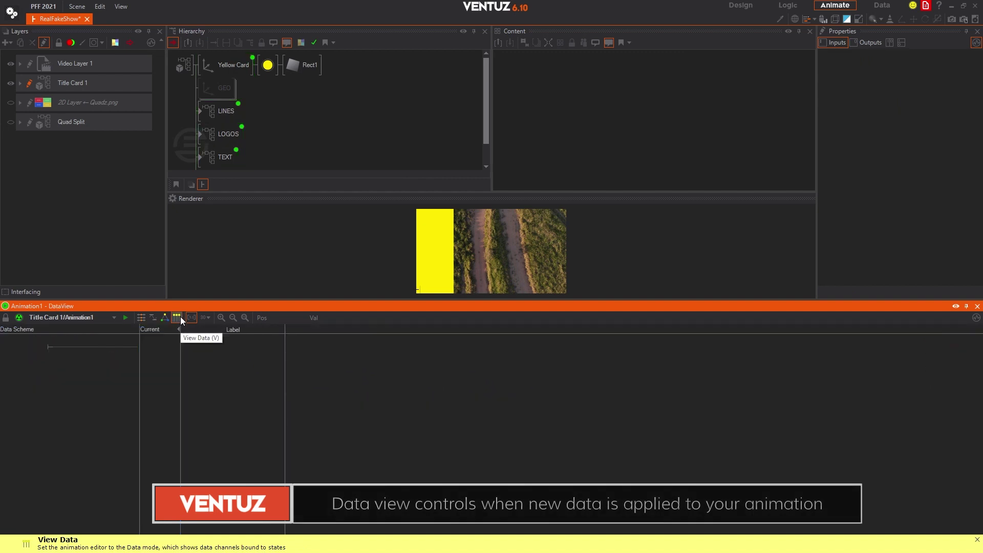
click(146, 317)
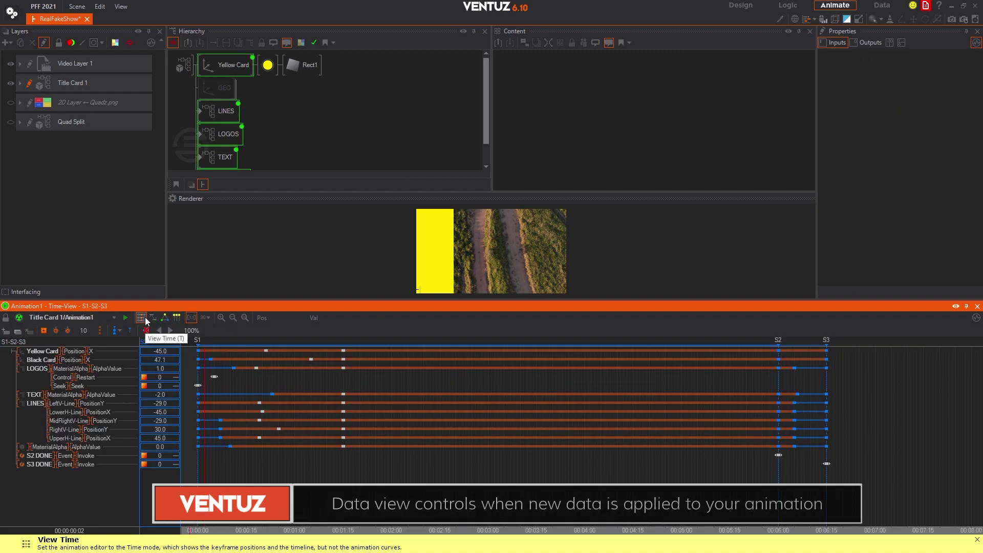
click(11, 100)
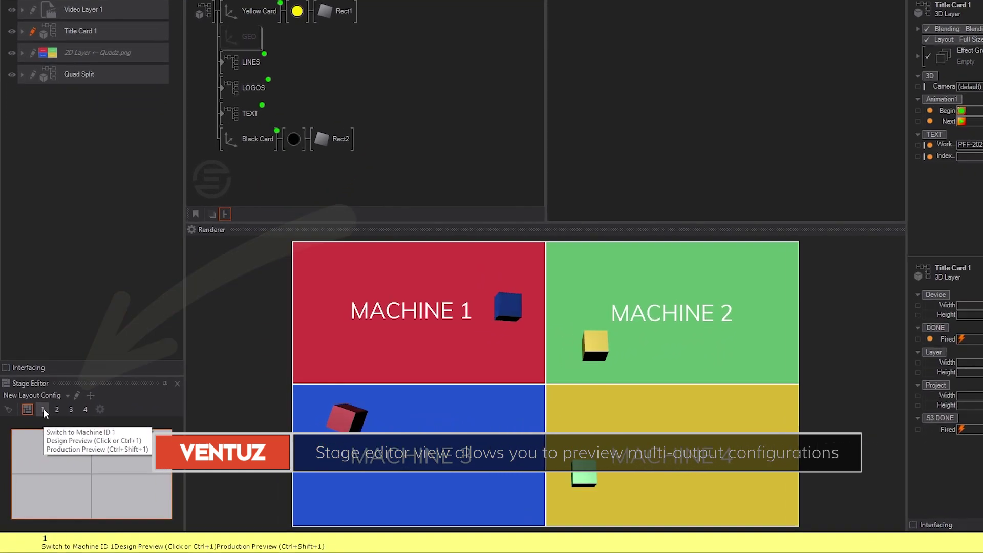
Step: Preview Machines 1–4 individually, then all four together, then Machines 1, 2 and 3 again
click(43, 408)
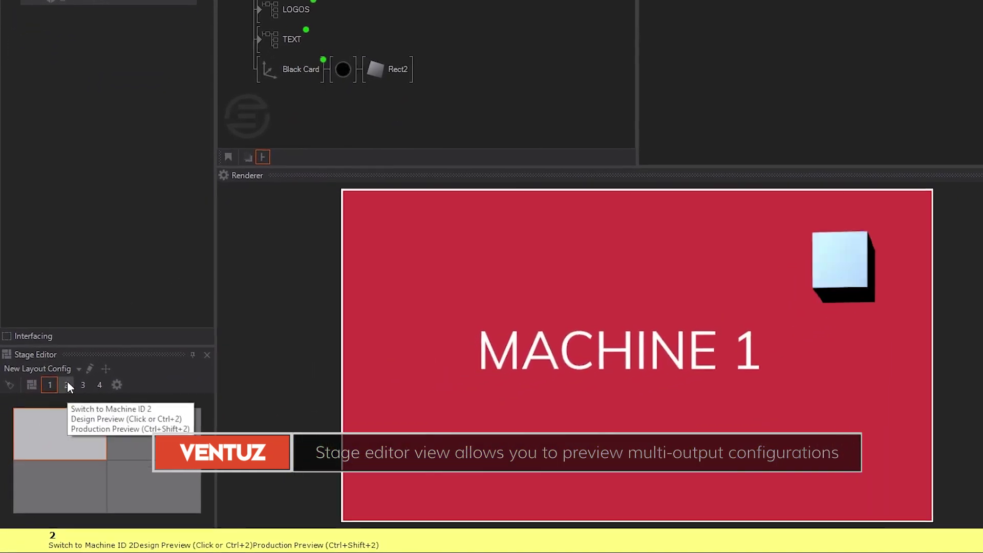
click(57, 409)
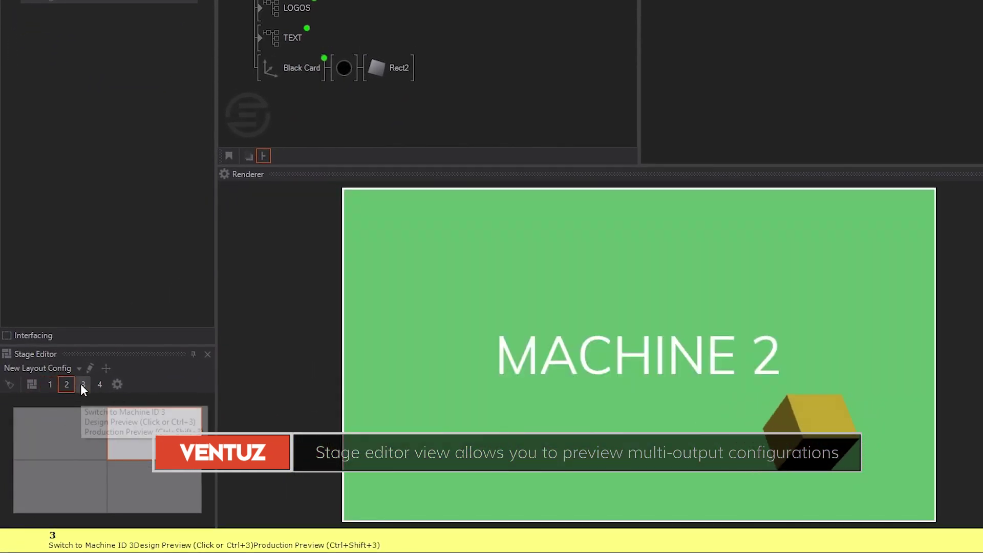
click(82, 385)
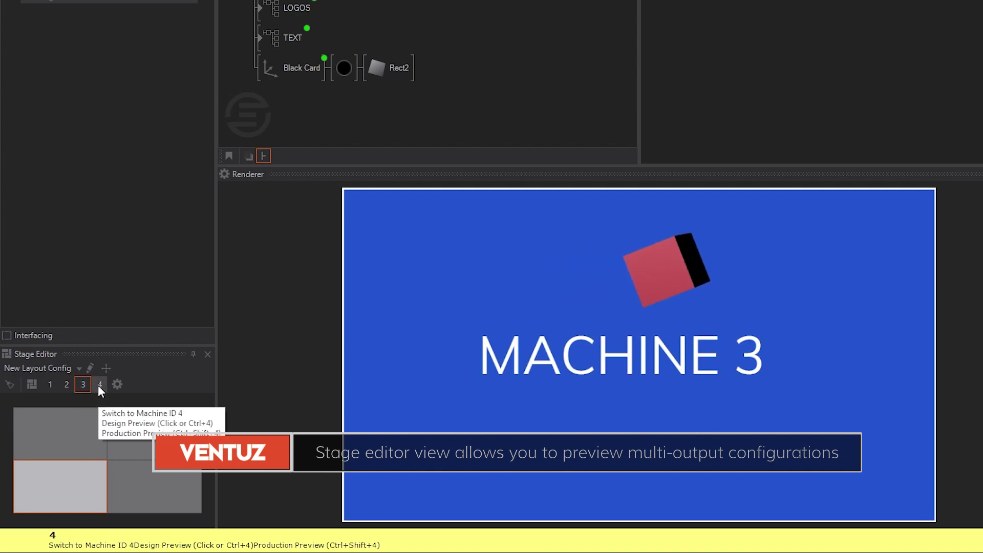
click(98, 387)
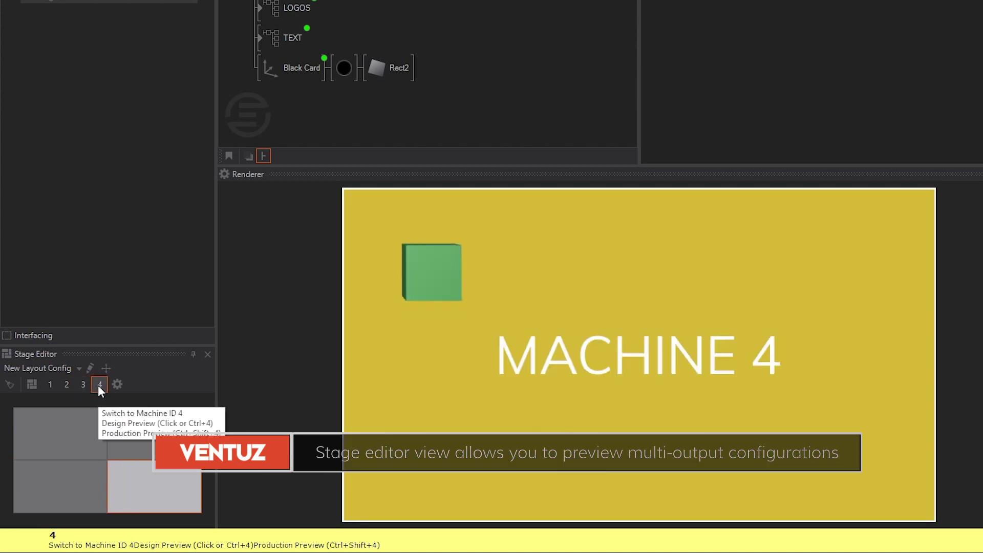
click(35, 385)
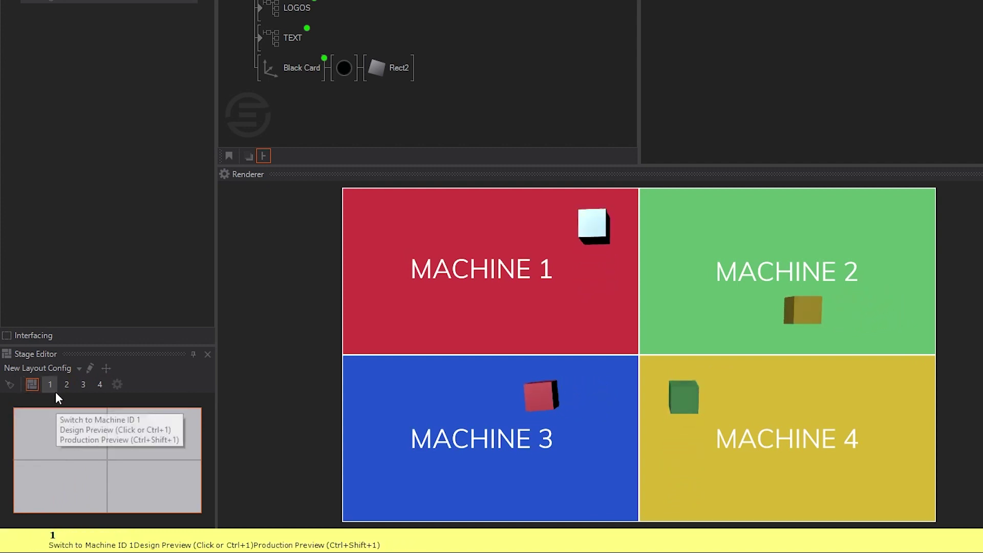
click(56, 391)
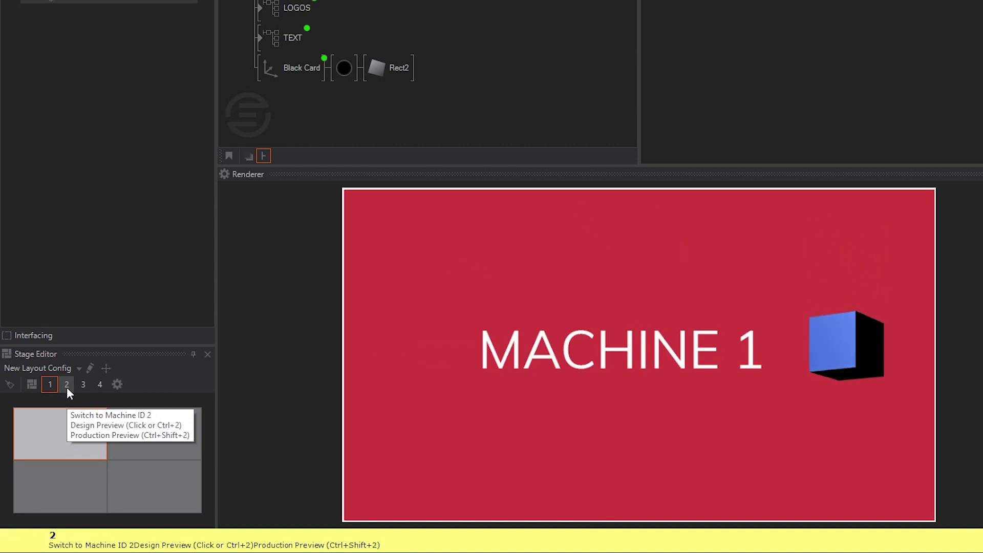
click(67, 388)
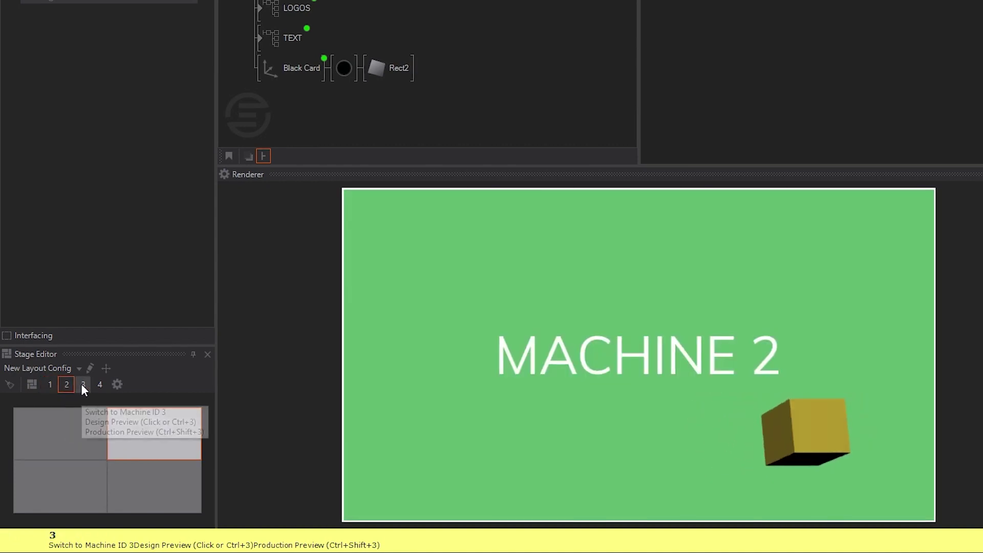
click(82, 385)
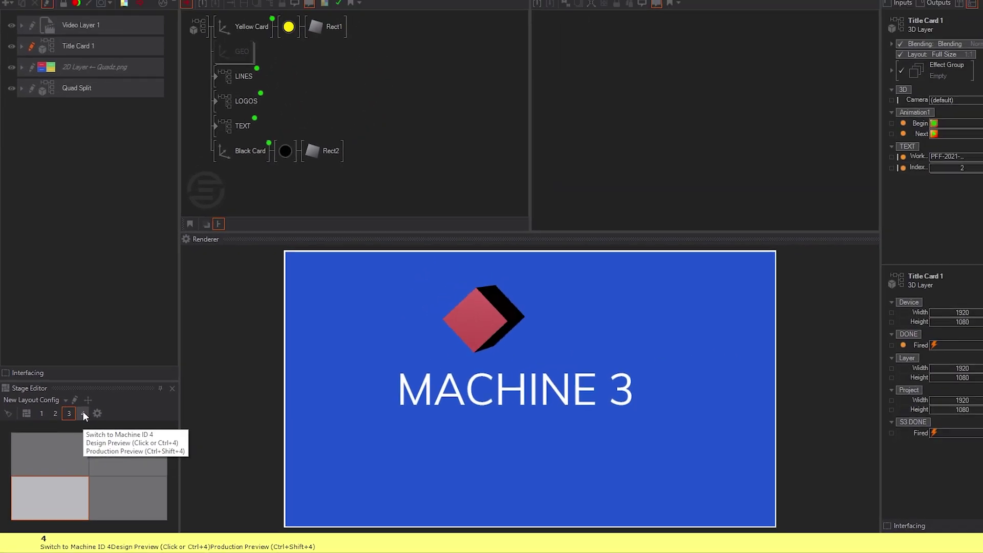